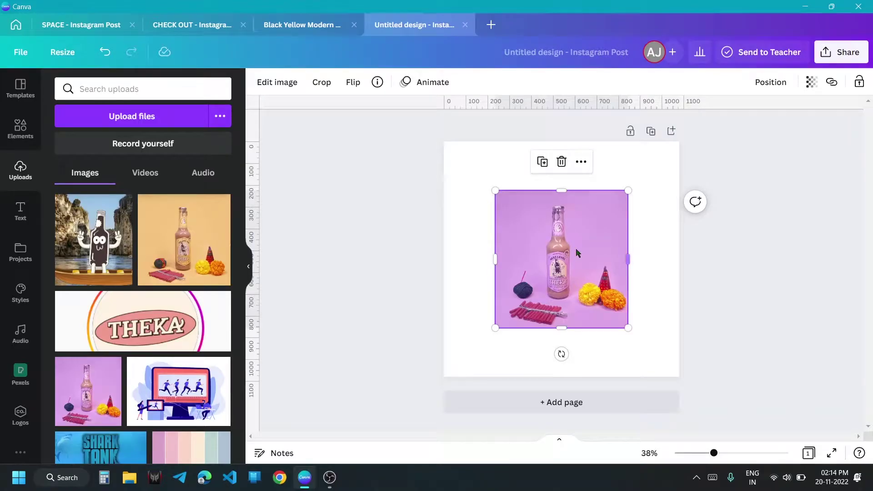
# Remove the background from the bottle photo.
pyautogui.click(275, 80)
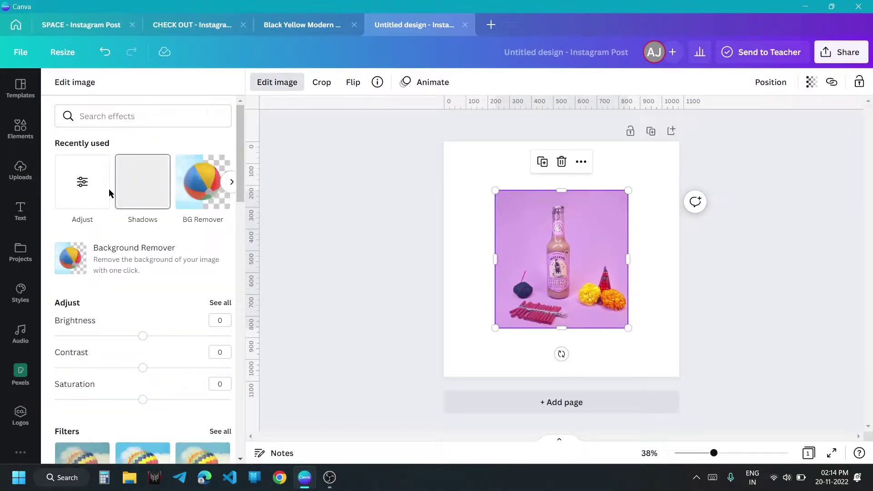
pyautogui.click(170, 253)
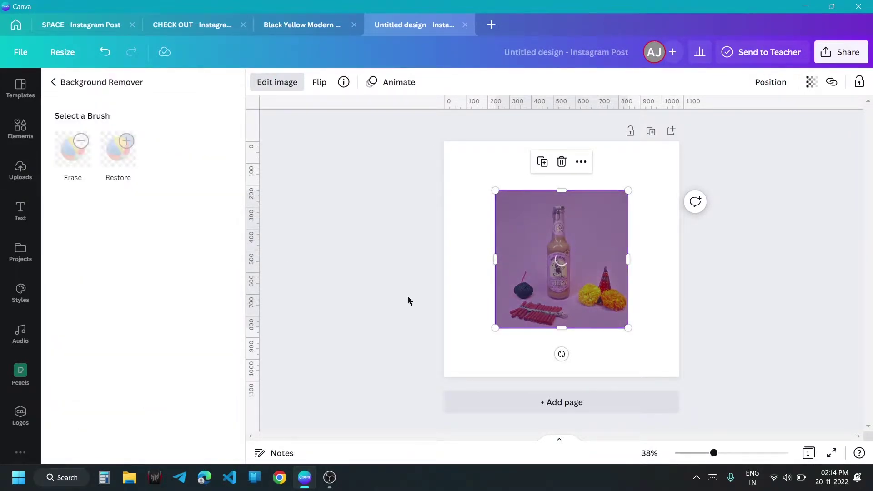
pyautogui.click(613, 329)
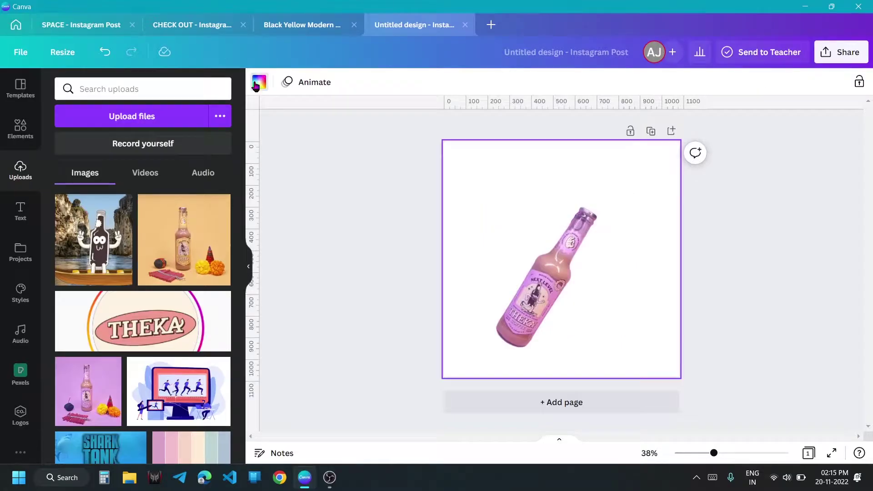
# Fill the page background with a light pinkish-purple close to #DDA6D9 and move the bottle slightly up.
pyautogui.click(257, 84)
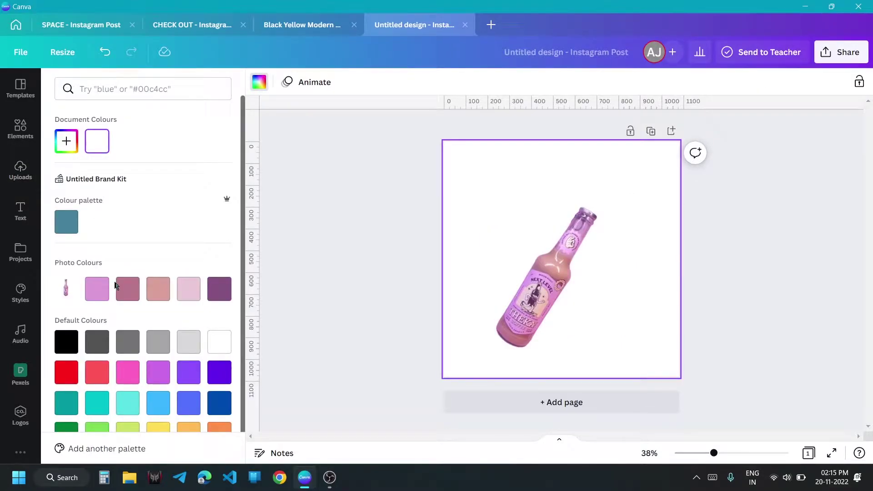
pyautogui.moveTo(110, 176); pyautogui.dragTo(101, 175)
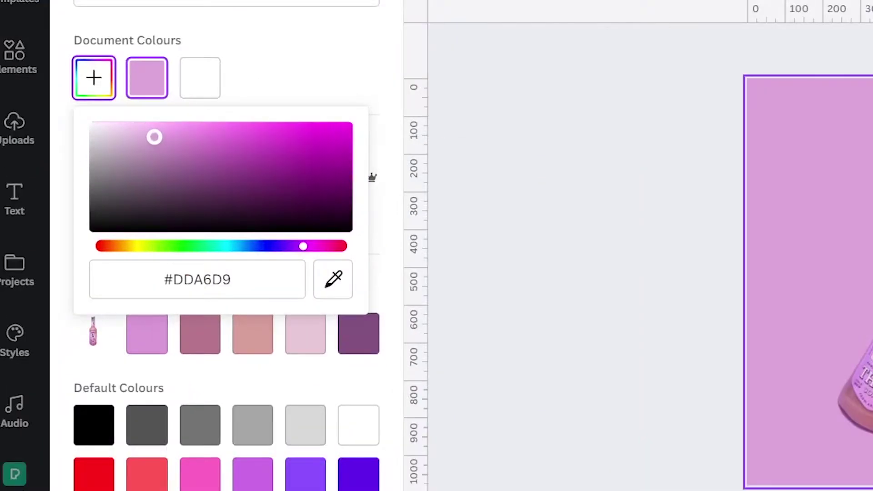
pyautogui.moveTo(152, 137); pyautogui.dragTo(144, 132)
pyautogui.click(217, 130)
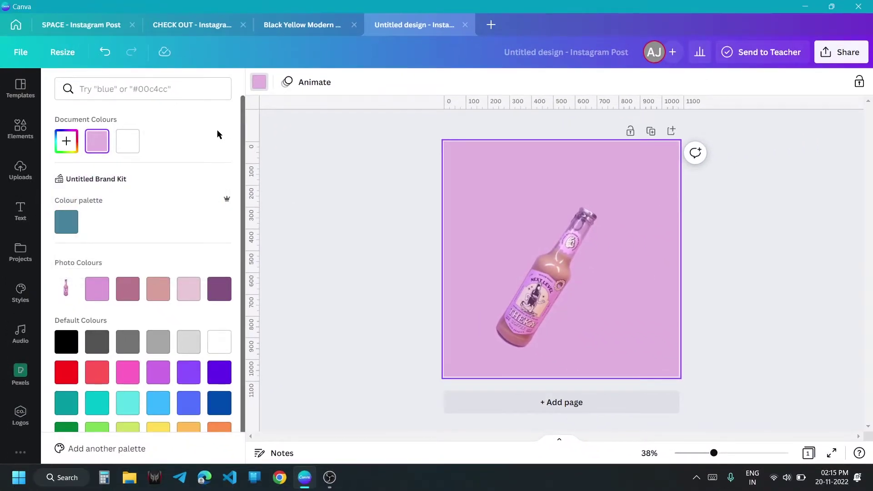
pyautogui.moveTo(532, 293); pyautogui.dragTo(527, 274)
# Search the elements library for coffee beans.
pyautogui.click(20, 129)
pyautogui.click(131, 92)
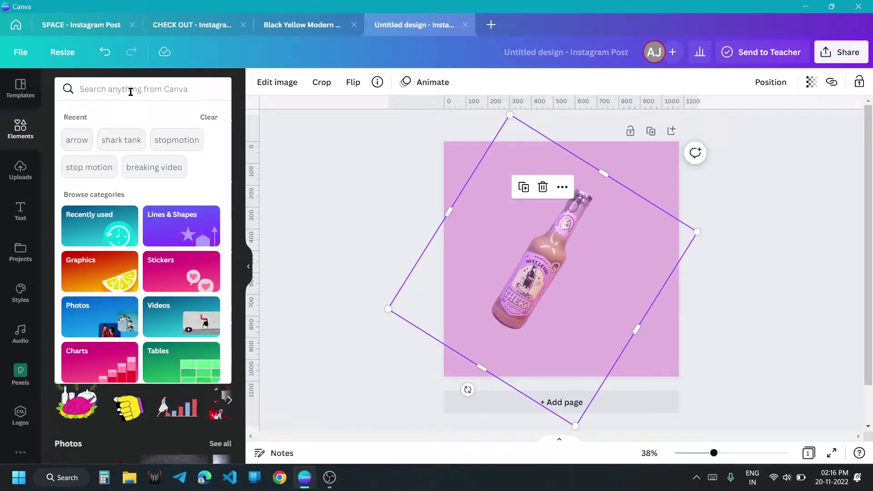
pyautogui.write('coffee')
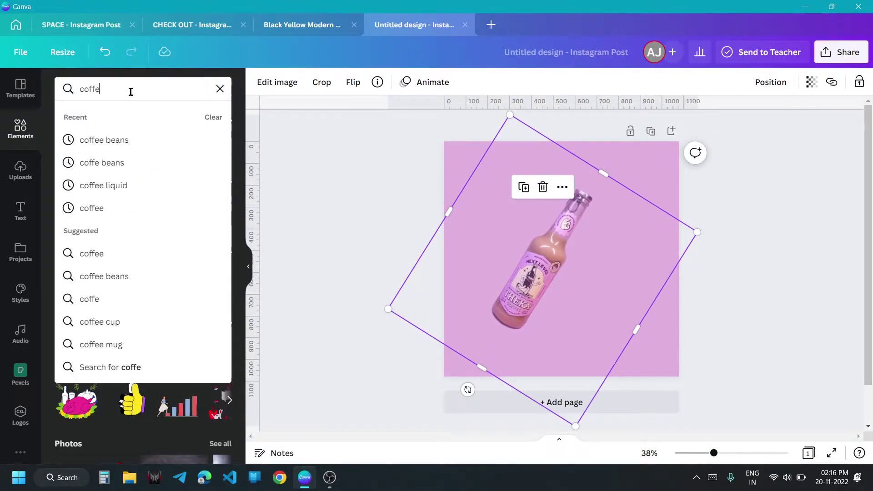
pyautogui.click(119, 145)
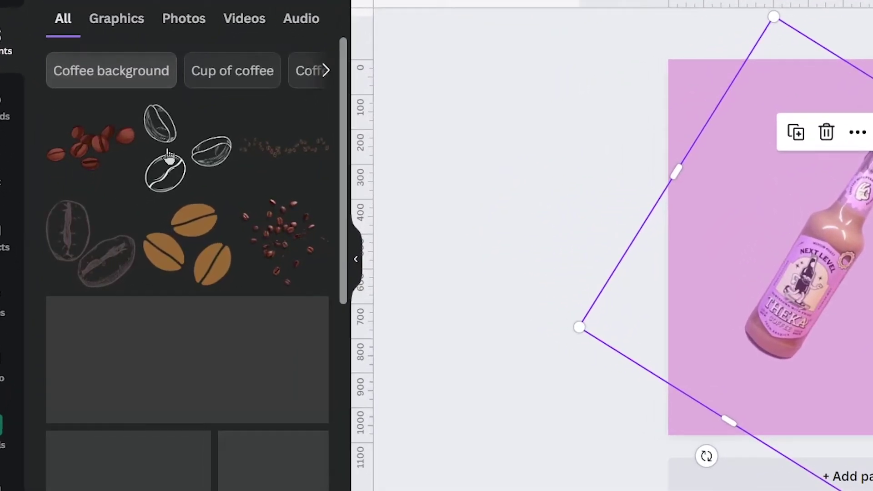
# Add the photo of a brown coffee bean pile, shrunk to about 518 px wide, beside the bottle's base.
pyautogui.click(200, 348)
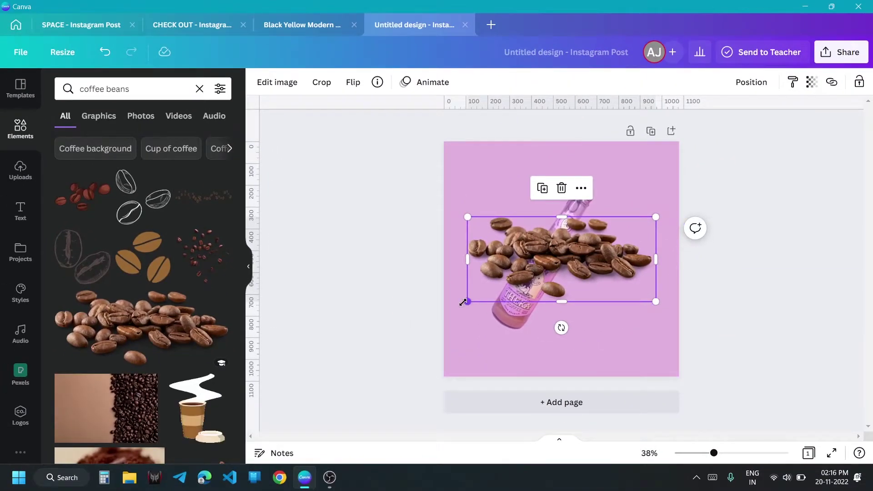
pyautogui.moveTo(466, 301); pyautogui.dragTo(552, 296)
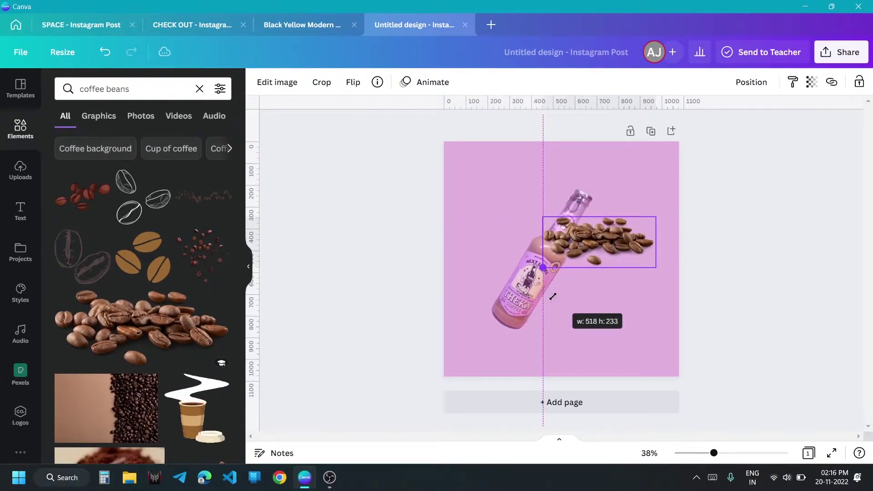
pyautogui.moveTo(623, 244); pyautogui.dragTo(603, 305)
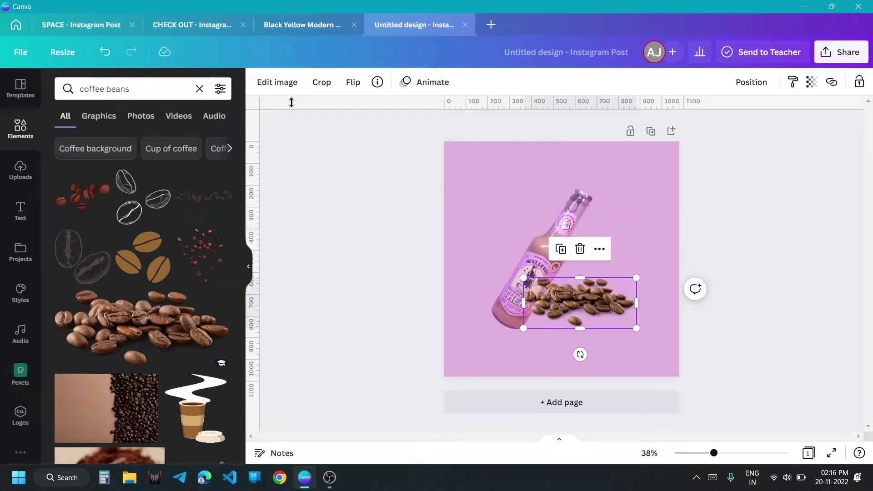
# Blur the coffee bean photo by about 11 and bring the bottle in front of it.
pyautogui.click(273, 82)
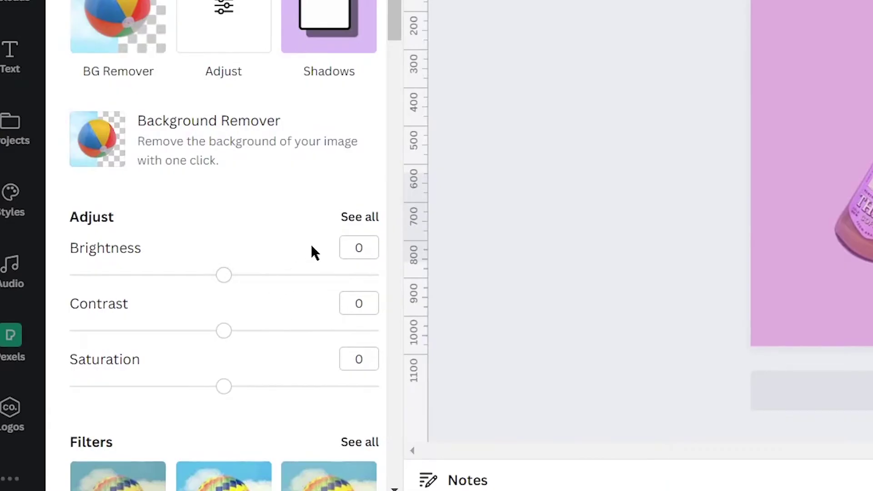
pyautogui.click(358, 219)
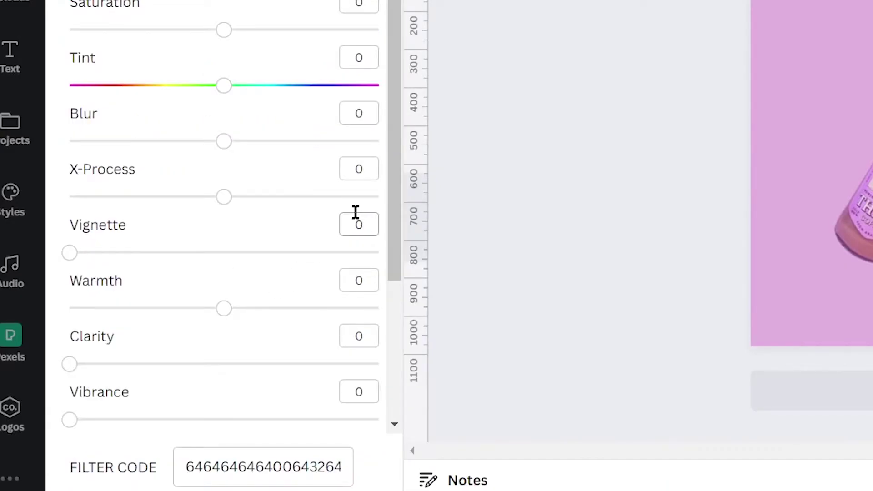
pyautogui.click(221, 145)
pyautogui.moveTo(224, 145); pyautogui.dragTo(242, 148)
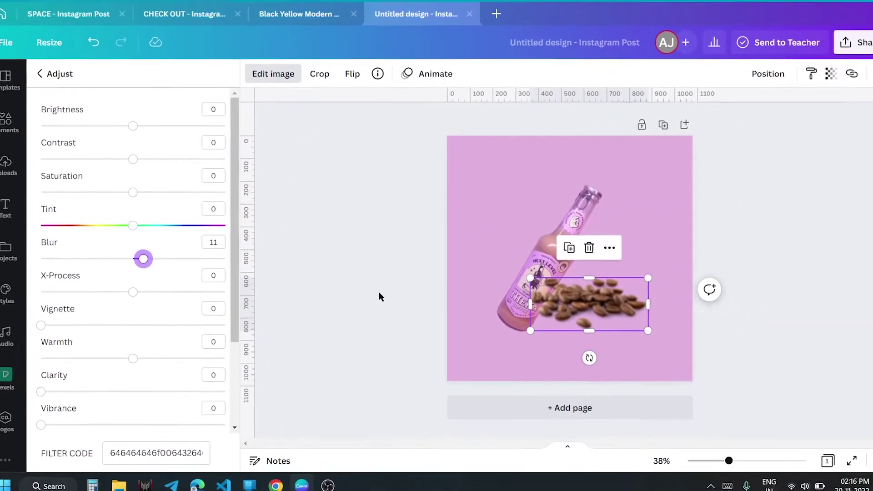
pyautogui.click(637, 197)
pyautogui.click(379, 292)
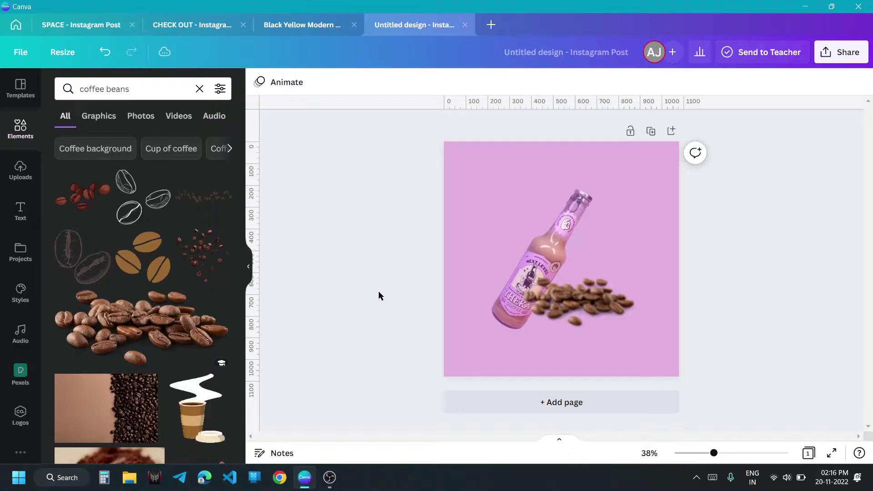
pyautogui.click(504, 299)
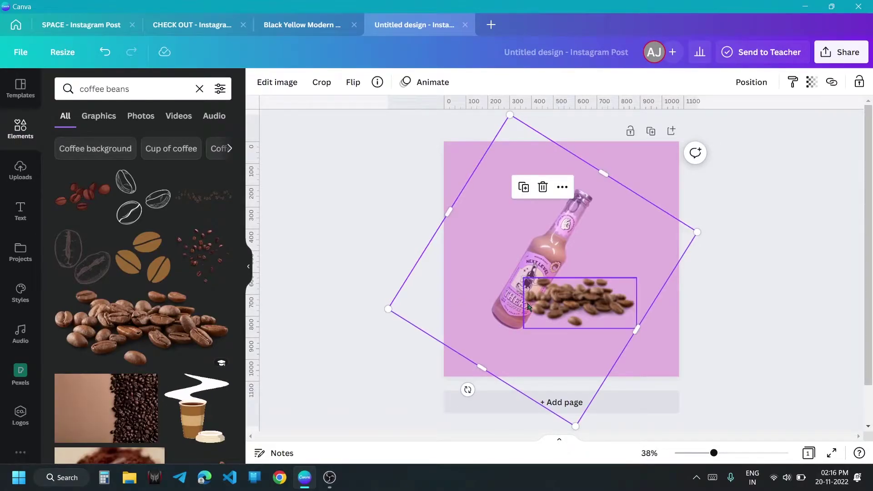
# Search the elements library for shadow and add the soft dark oval shadow to the page.
pyautogui.click(56, 93)
pyautogui.write('shadow')
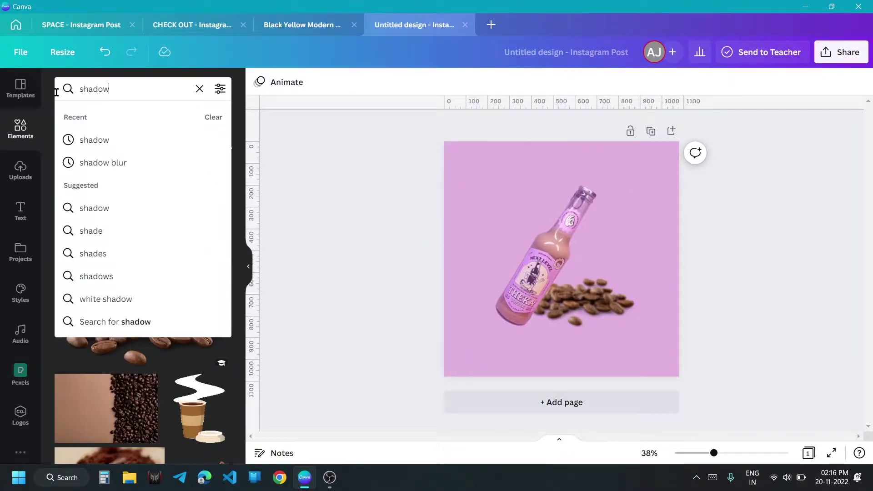
pyautogui.press('Return')
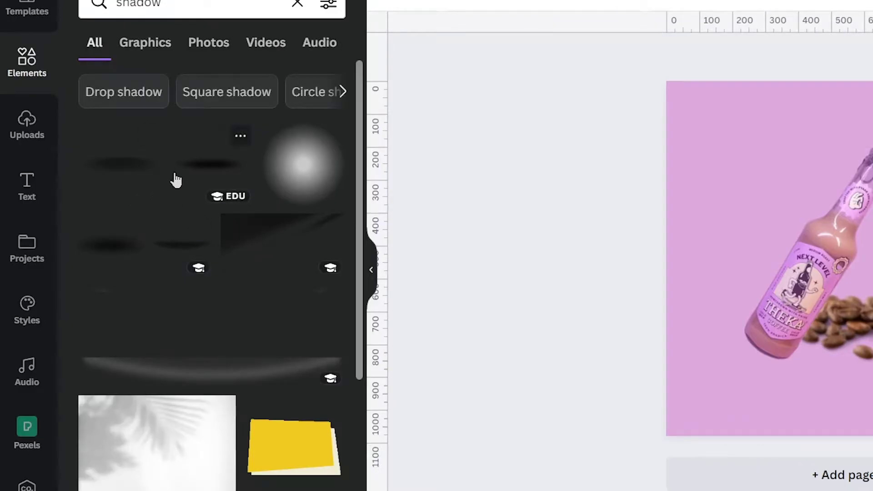
pyautogui.click(193, 175)
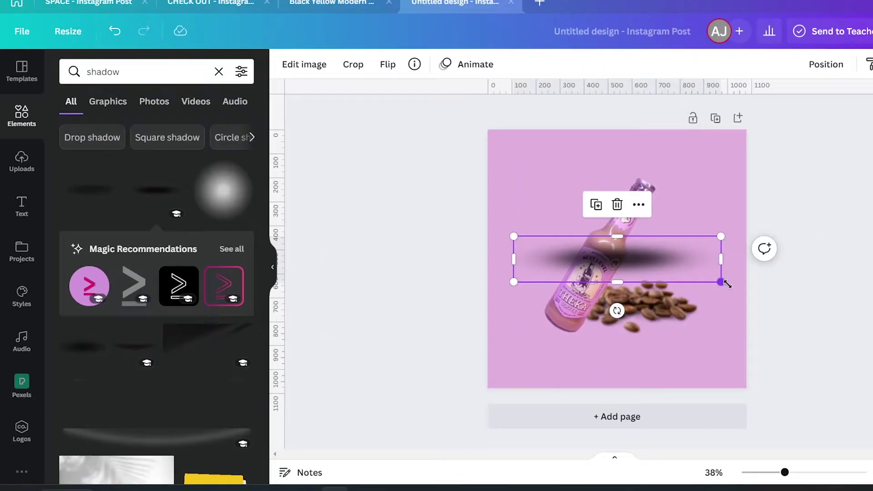
# Enlarge the shadow slightly, place it beneath the bottle and beans, and tilt it slightly counter-clockwise.
pyautogui.moveTo(656, 281); pyautogui.dragTo(678, 286)
pyautogui.moveTo(607, 263); pyautogui.dragTo(612, 321)
pyautogui.moveTo(580, 370); pyautogui.dragTo(587, 371)
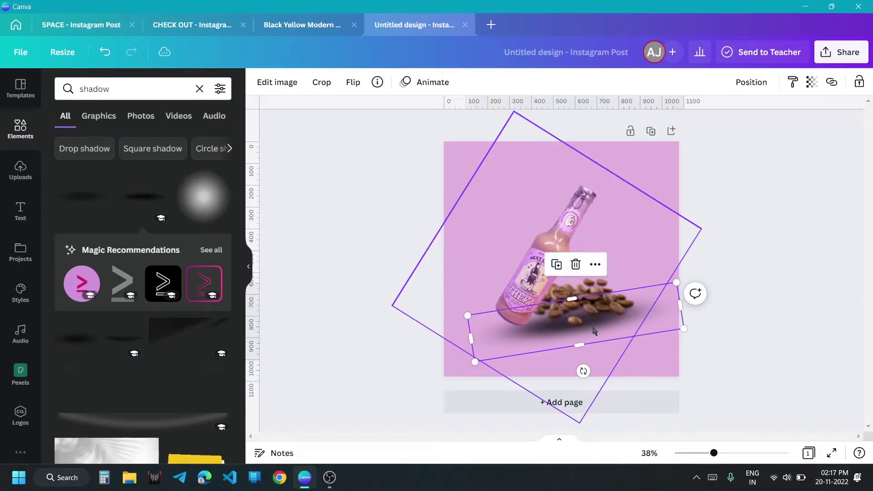
# Set the shadow's transparency to about 57.
pyautogui.click(812, 82)
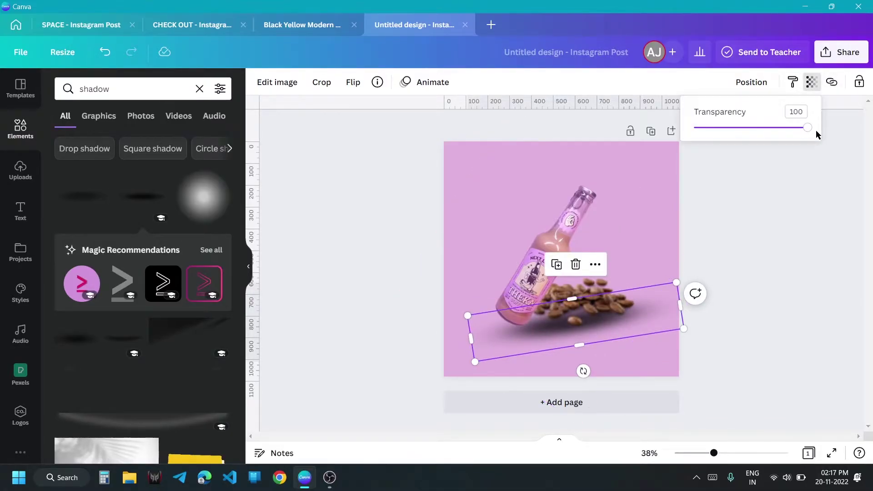
pyautogui.moveTo(798, 136); pyautogui.dragTo(765, 141)
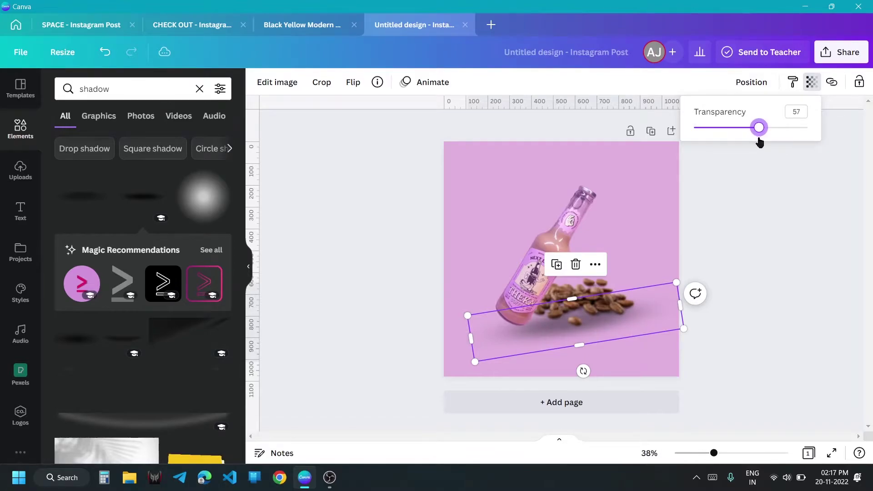
pyautogui.click(785, 236)
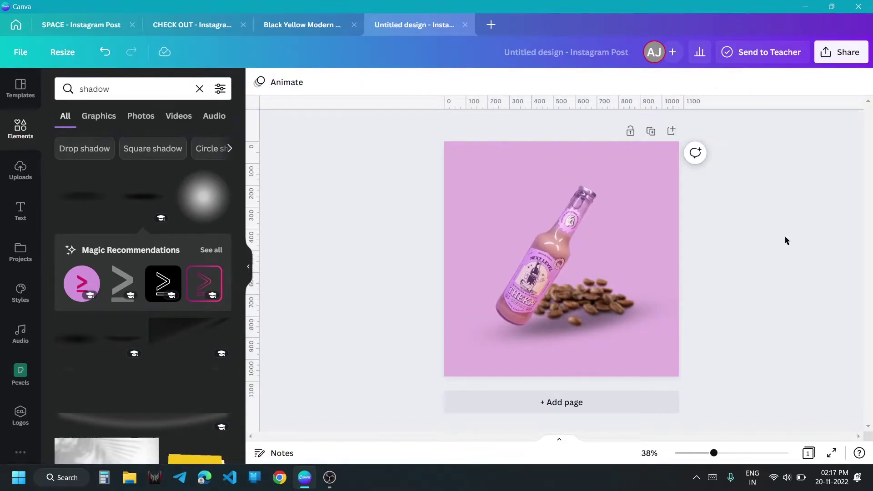
# Add the text "Theka" and set its font to Pacifico.
pyautogui.press('t')
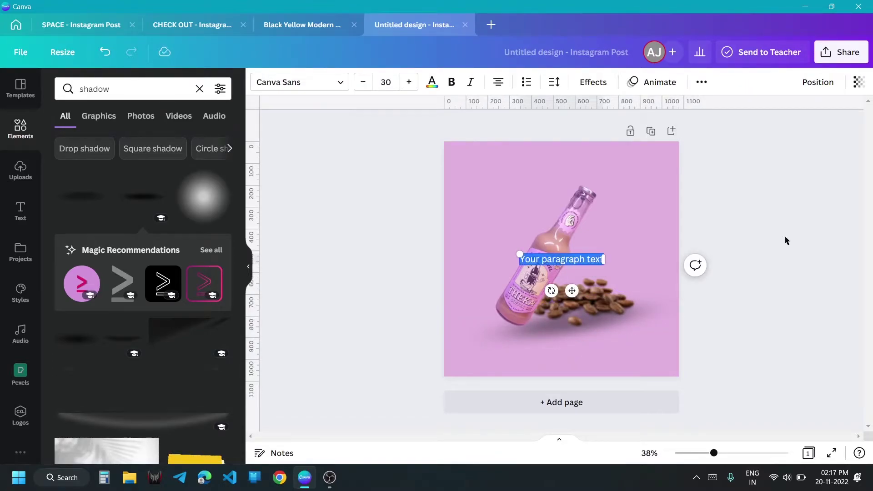
pyautogui.write('Theka')
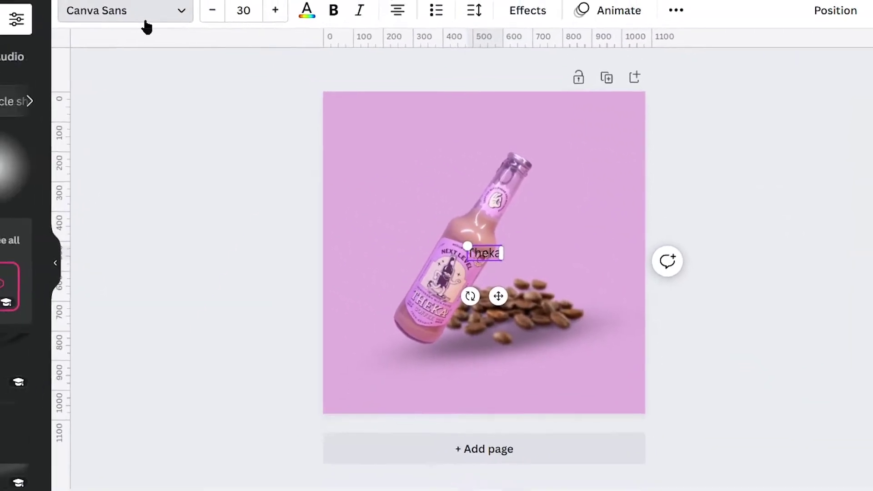
pyautogui.click(314, 91)
pyautogui.hotkey('ctrl', 'a')
pyautogui.doubleClick(561, 261)
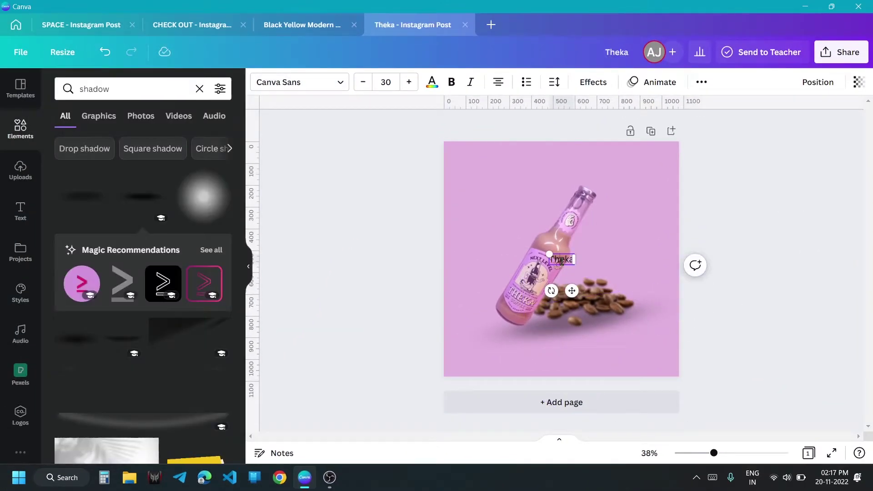
pyautogui.click(324, 82)
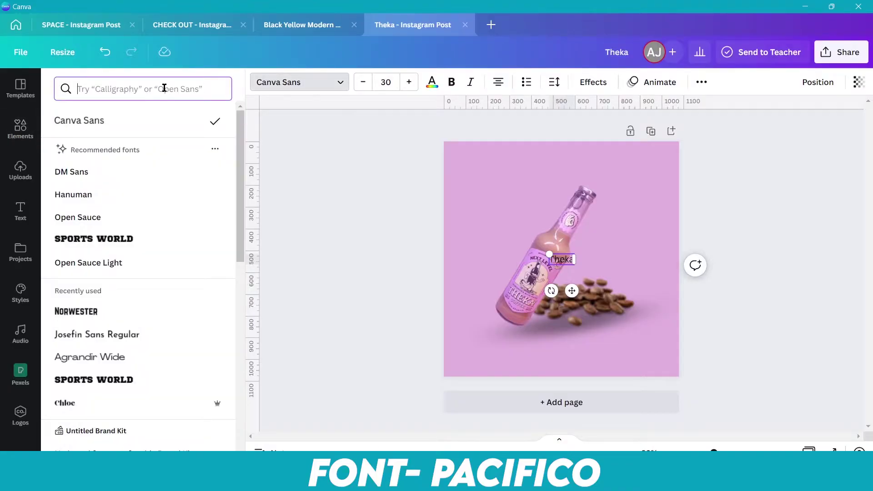
pyautogui.write('pacif')
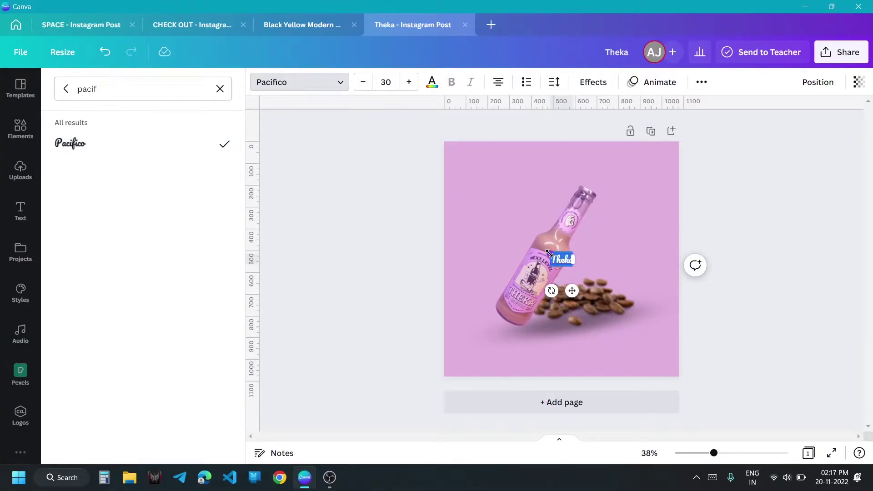
# Enlarge the Theka text to size 247 and tilt it counter-clockwise across the bottle.
pyautogui.moveTo(550, 254); pyautogui.dragTo(468, 228)
pyautogui.moveTo(561, 328); pyautogui.dragTo(595, 335)
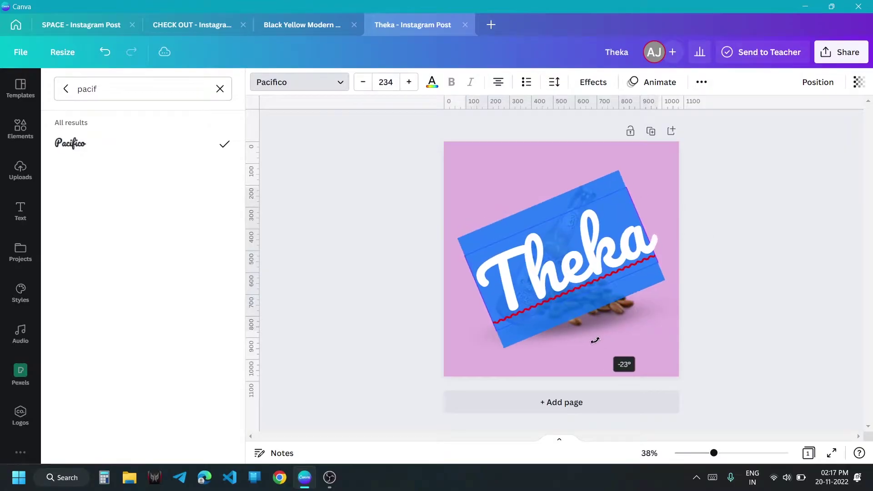
pyautogui.moveTo(460, 253)
pyautogui.mouseDown()
pyautogui.moveTo(439, 256)
pyautogui.moveTo(456, 238)
pyautogui.mouseUp()
# Colour the Theka text dark purple using the bottle photo's palette.
pyautogui.click(432, 82)
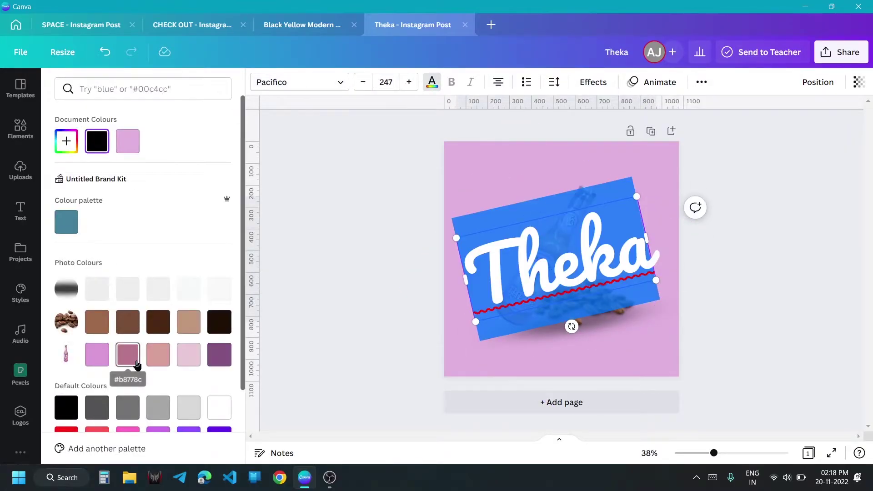
pyautogui.click(218, 358)
pyautogui.press('Escape')
# Set the Theka text's transparency to about 64.
pyautogui.click(857, 86)
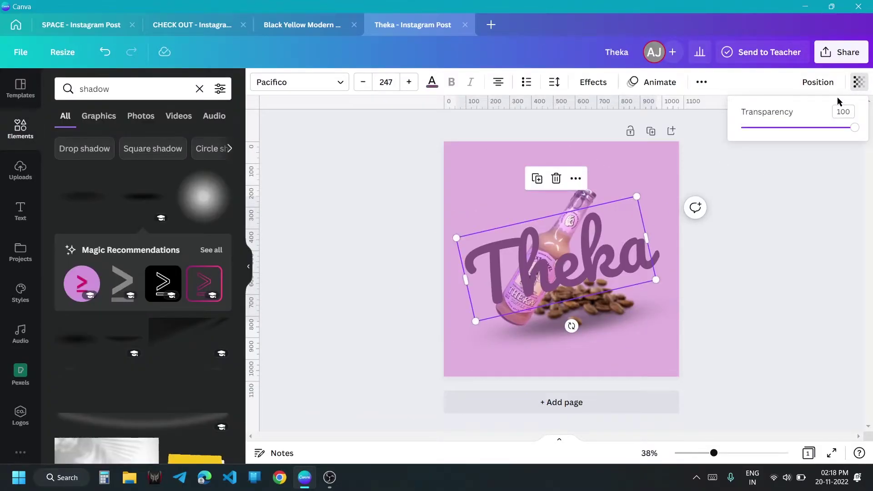
pyautogui.moveTo(855, 127); pyautogui.dragTo(814, 128)
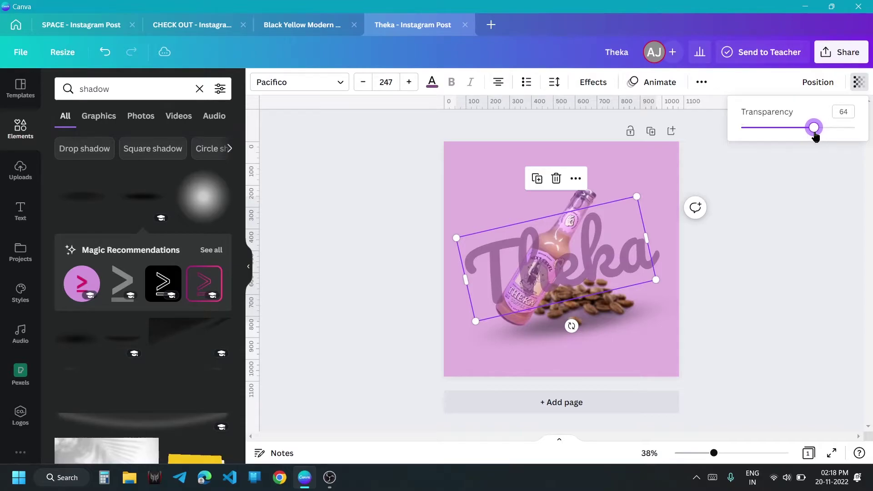
pyautogui.click(730, 227)
# Send the Theka text behind the bottle and enlarge it to about size 283, spanning nearly the full page width.
pyautogui.hotkey('ctrl', '[')
pyautogui.hotkey('ctrl', '[')
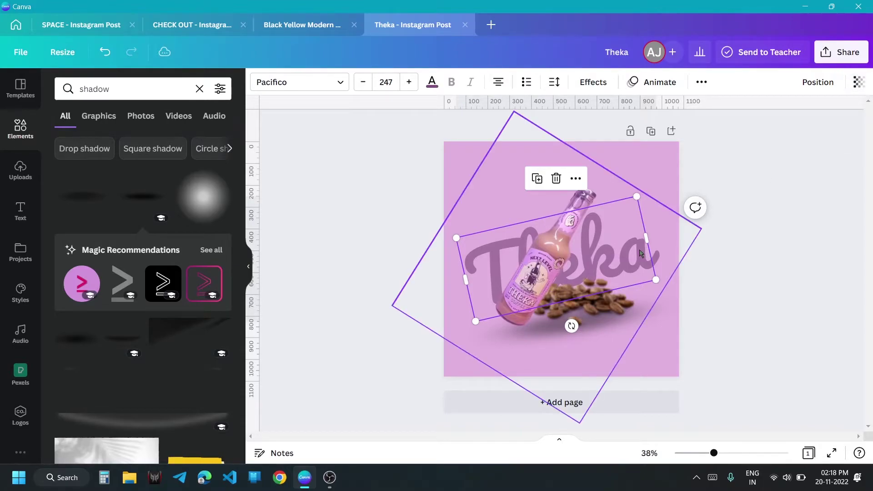
pyautogui.moveTo(457, 238); pyautogui.dragTo(444, 235)
pyautogui.moveTo(656, 280); pyautogui.dragTo(674, 285)
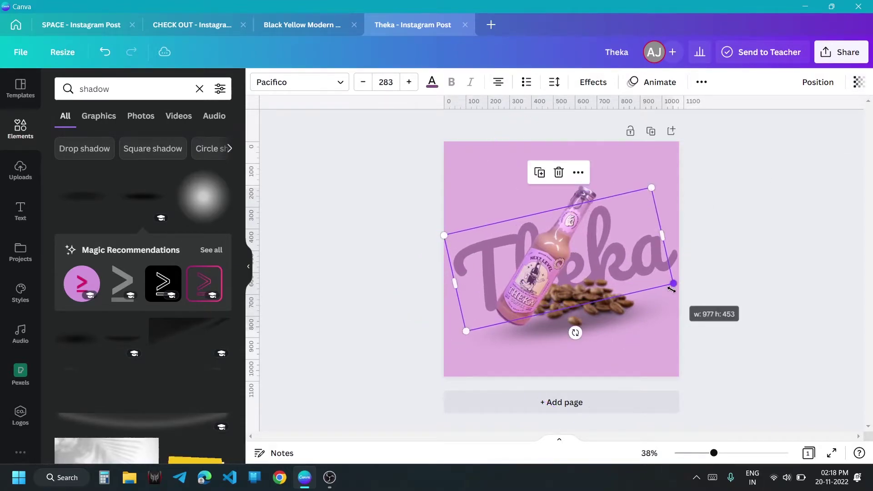
# Fine-tune the Theka text's tilt and make the text more transparent.
pyautogui.moveTo(573, 337); pyautogui.dragTo(568, 341)
pyautogui.click(861, 83)
pyautogui.moveTo(815, 128); pyautogui.dragTo(791, 132)
pyautogui.click(776, 237)
pyautogui.click(776, 239)
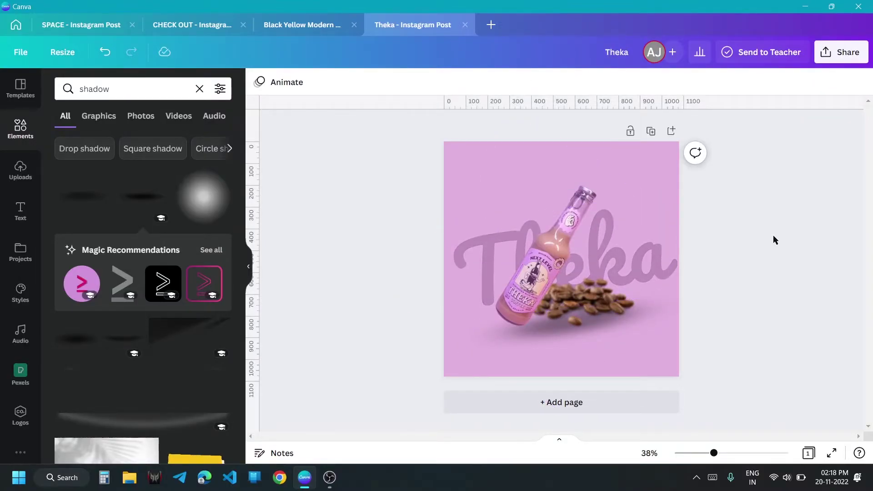
# Add a separate Coffee text in the Amsterdam Four font and colour it white.
pyautogui.press('t')
pyautogui.press('BackSpace')
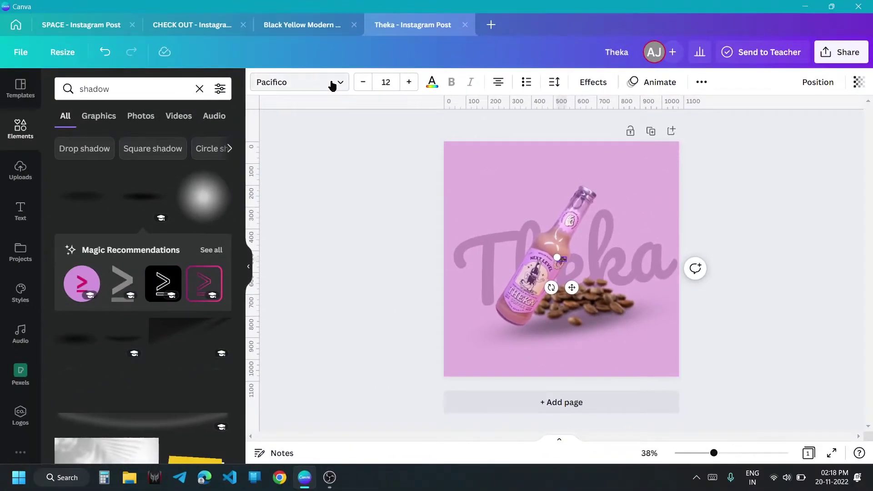
pyautogui.click(332, 84)
pyautogui.write('Amster')
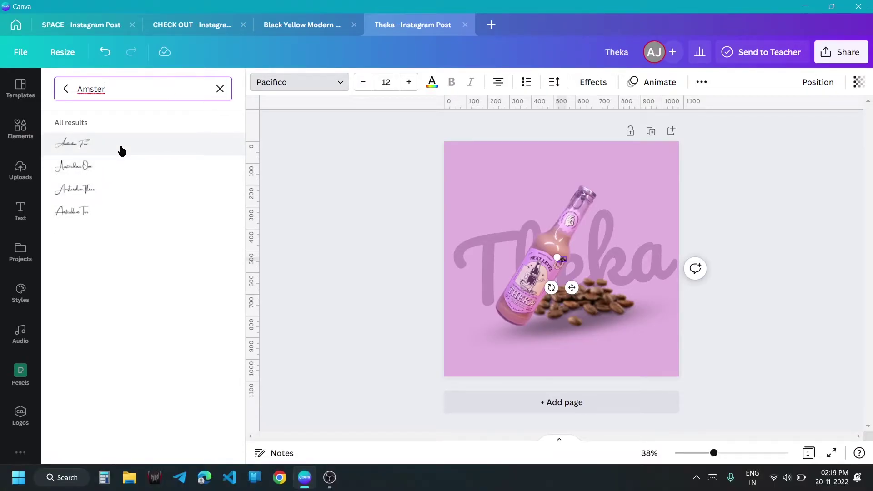
pyautogui.click(121, 151)
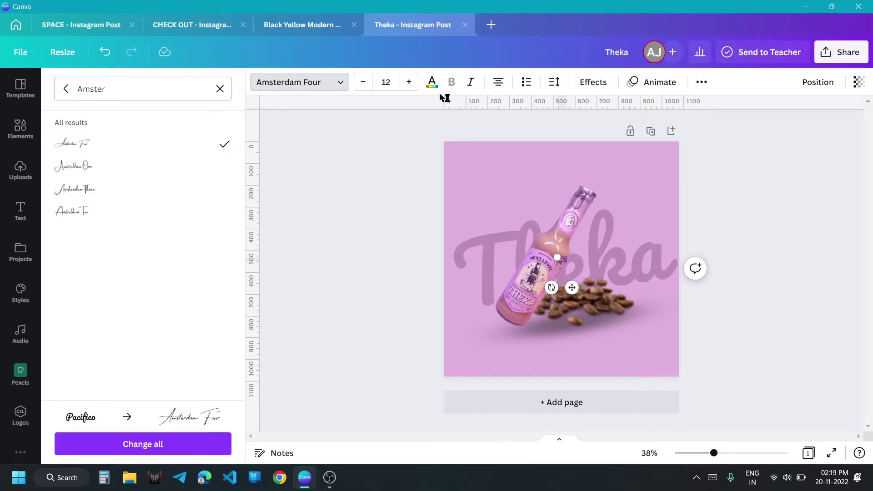
pyautogui.click(431, 83)
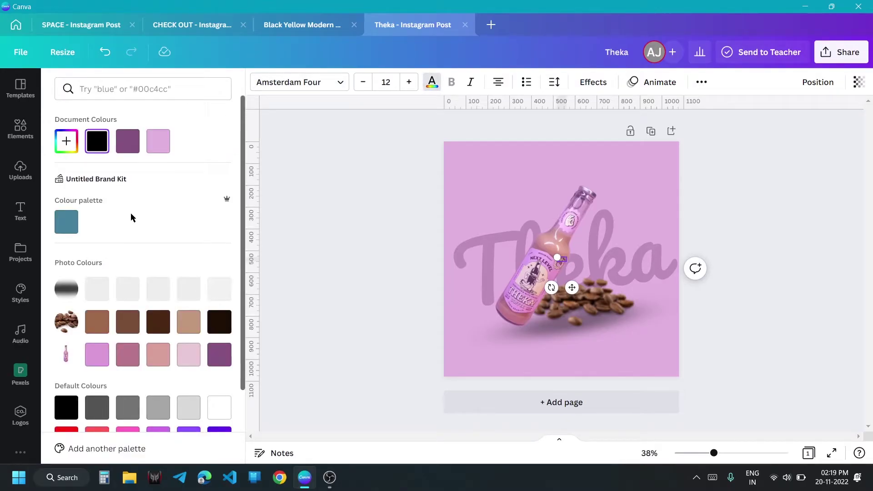
pyautogui.click(219, 408)
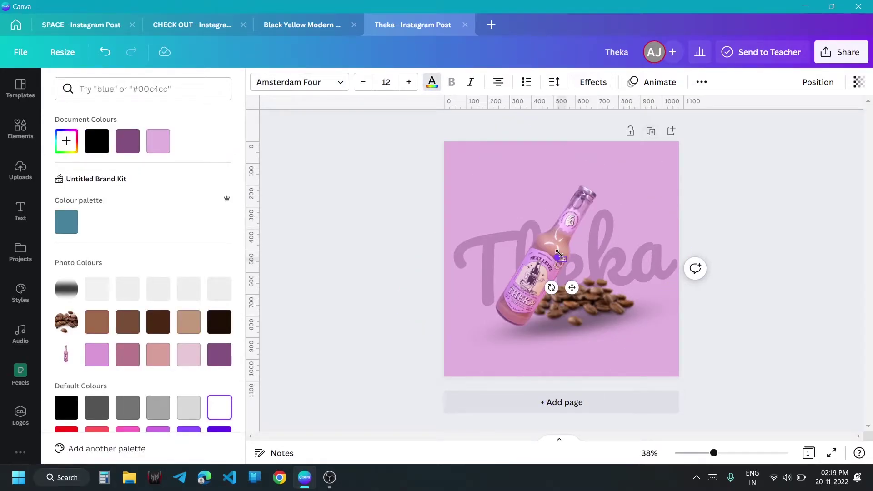
# Enlarge the Coffee text to size 105 over the coffee beans and tilt it counter-clockwise.
pyautogui.moveTo(558, 258); pyautogui.dragTo(620, 300)
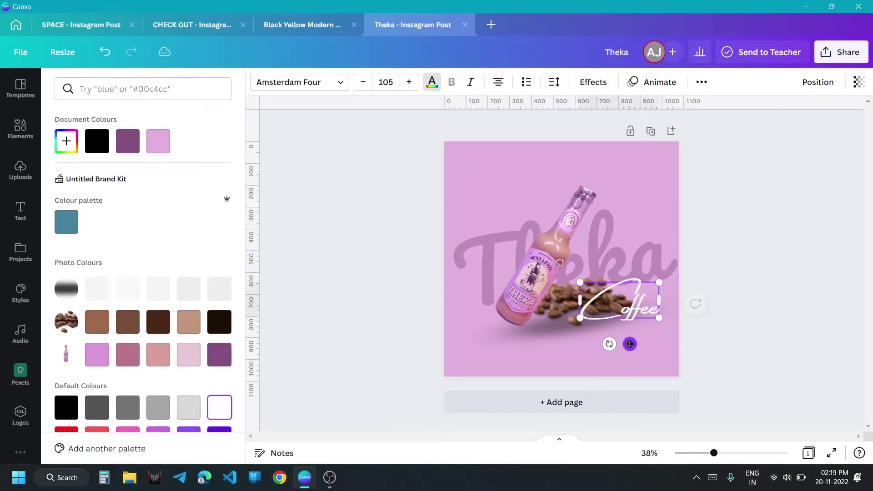
pyautogui.moveTo(609, 344); pyautogui.dragTo(644, 322)
# Apply the Neon effect to the Coffee text and nudge it closer to the bottle.
pyautogui.click(593, 81)
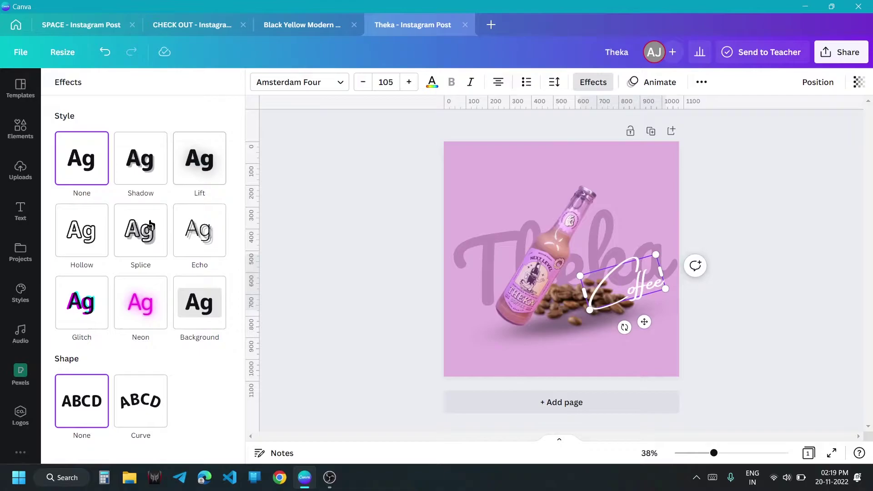
pyautogui.click(132, 308)
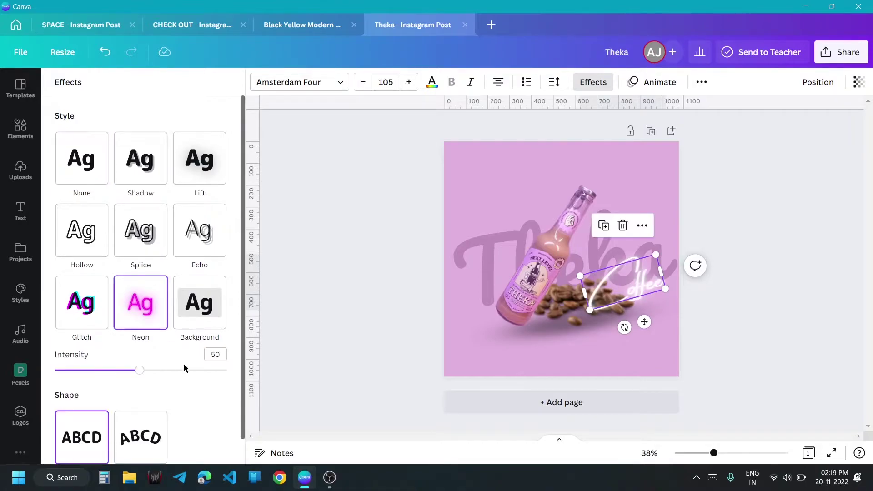
pyautogui.click(342, 352)
pyautogui.moveTo(648, 285); pyautogui.dragTo(639, 290)
# Search the elements for coffee splash and insert a tall, curved dark-brown splash.
pyautogui.click(165, 88)
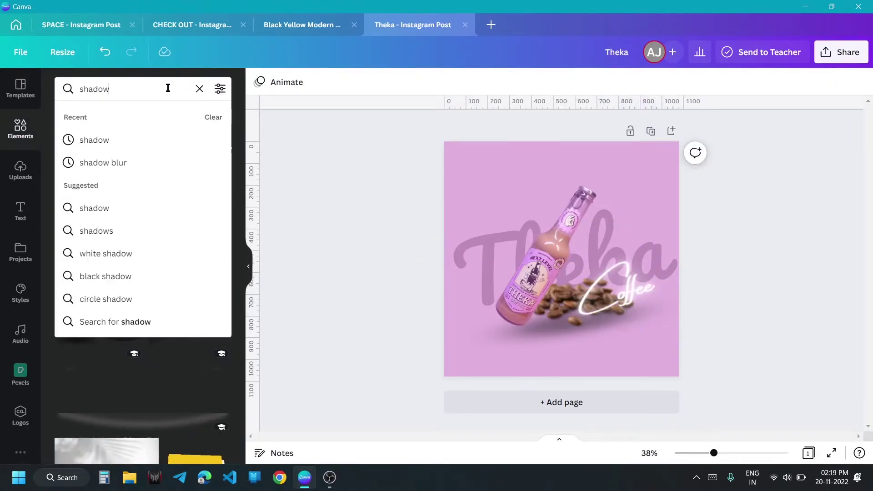
pyautogui.hotkey('ctrl', 'a')
pyautogui.write('coffee s')
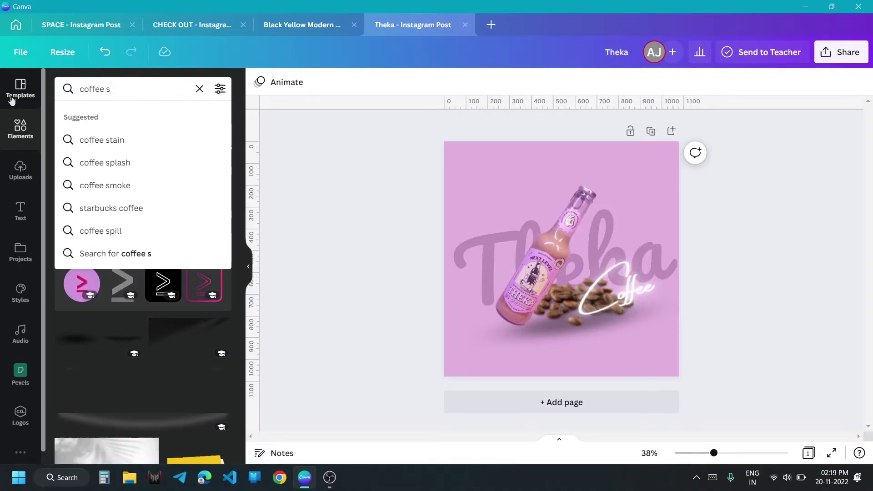
pyautogui.click(109, 162)
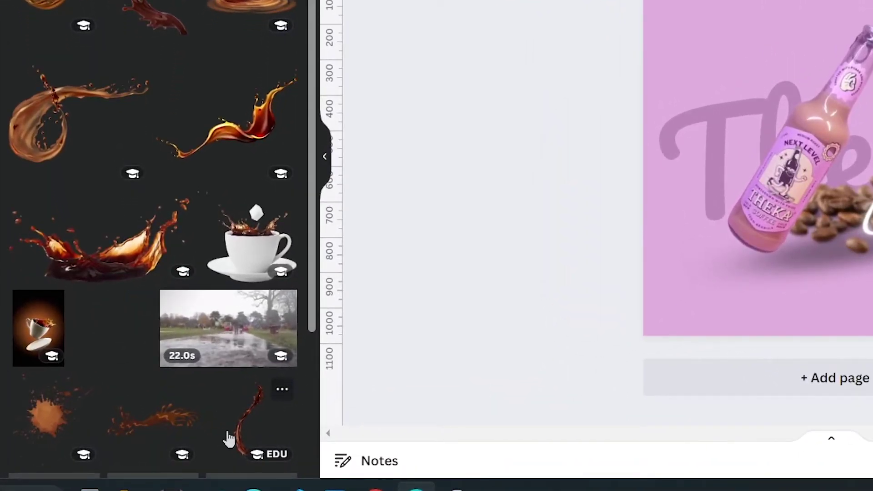
pyautogui.click(232, 439)
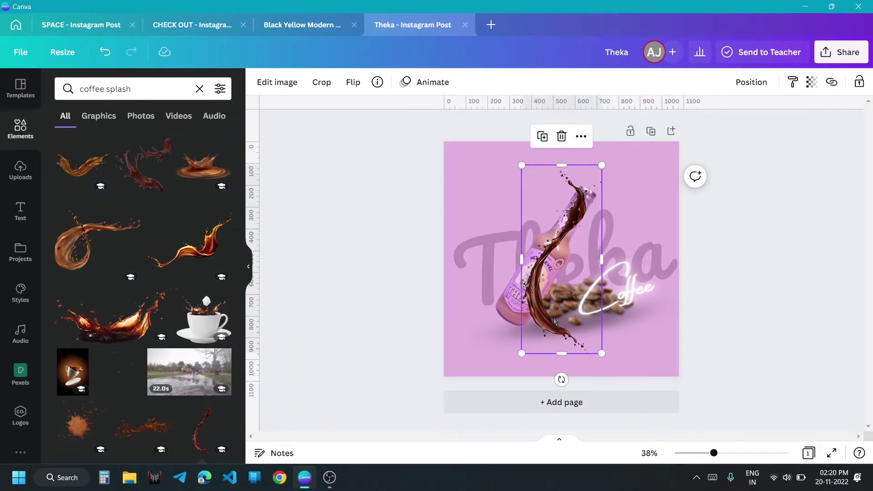
# Place the coffee splash along the page's lower-left edge and tilt it counter-clockwise.
pyautogui.moveTo(554, 321); pyautogui.dragTo(478, 371)
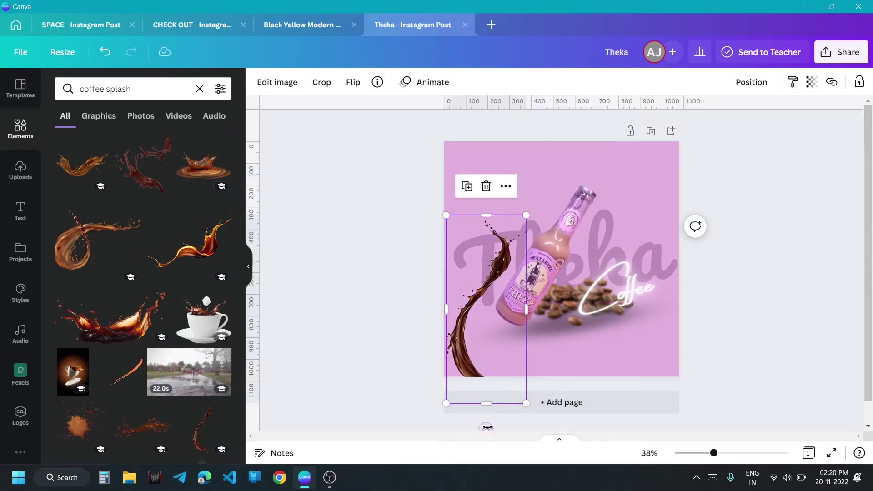
pyautogui.moveTo(487, 427); pyautogui.dragTo(503, 427)
pyautogui.moveTo(482, 321); pyautogui.dragTo(481, 322)
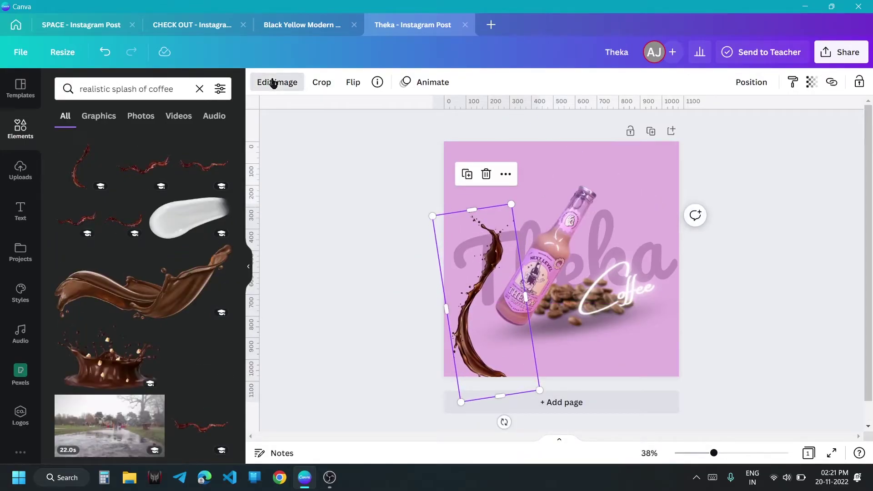
# Apply the Duotone effect to the coffee splash and set its shadows colour to brown #864622.
pyautogui.click(273, 83)
pyautogui.click(227, 189)
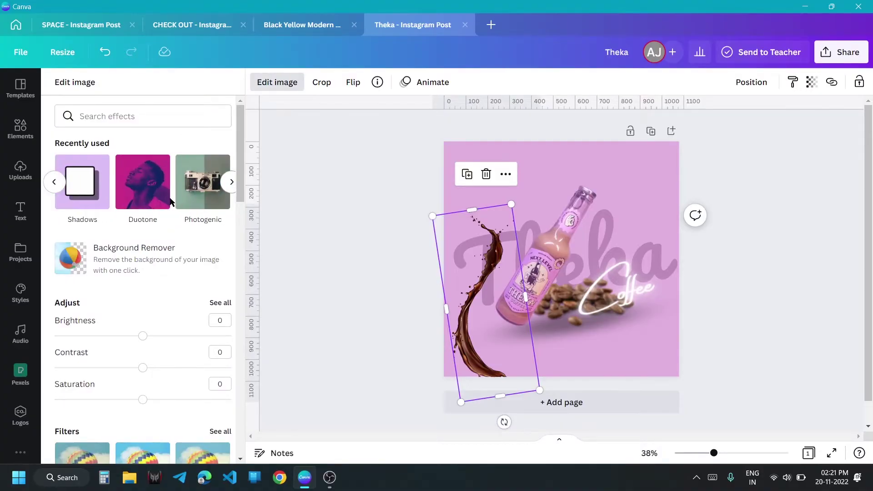
pyautogui.click(151, 200)
pyautogui.scroll(-3, 146, 250)
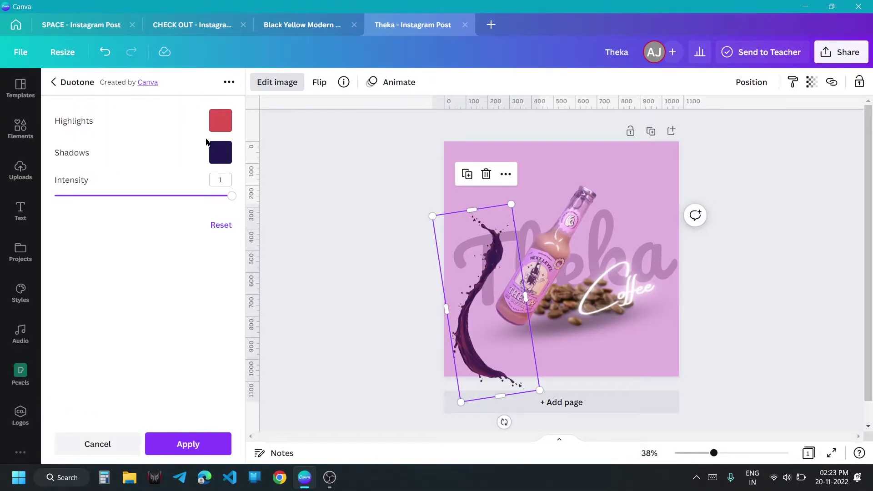
pyautogui.click(221, 152)
pyautogui.click(227, 203)
pyautogui.moveTo(300, 298); pyautogui.dragTo(230, 299)
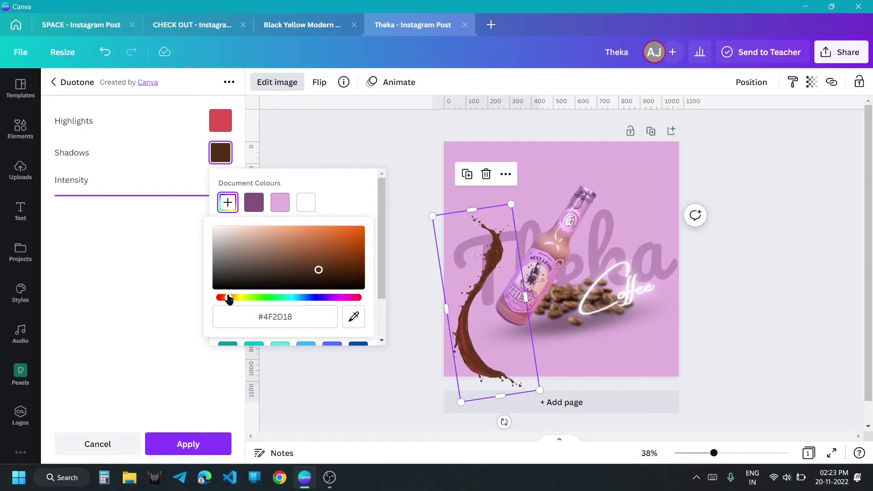
pyautogui.moveTo(334, 270)
pyautogui.mouseDown()
pyautogui.moveTo(325, 246)
pyautogui.moveTo(324, 257)
pyautogui.mouseUp()
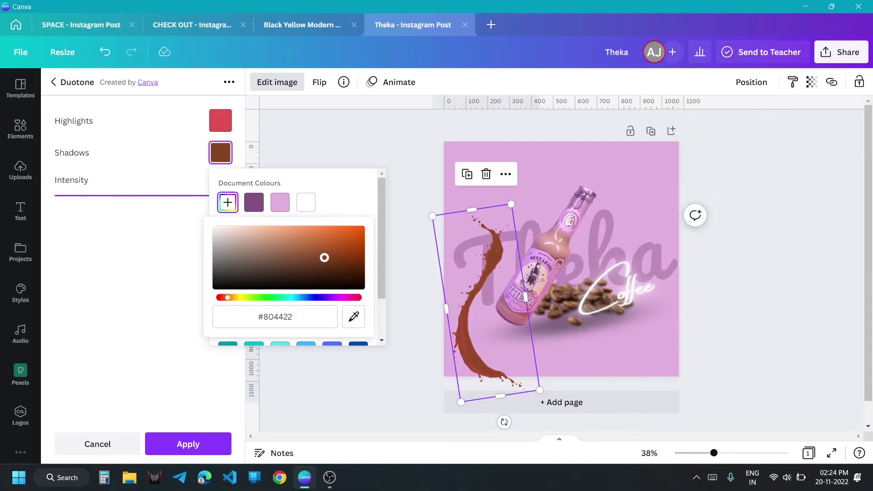
pyautogui.click(334, 351)
# Set the splash's Duotone highlights to pale pink #FFCBCB and apply the effect.
pyautogui.click(220, 120)
pyautogui.scroll(-2, 286, 240)
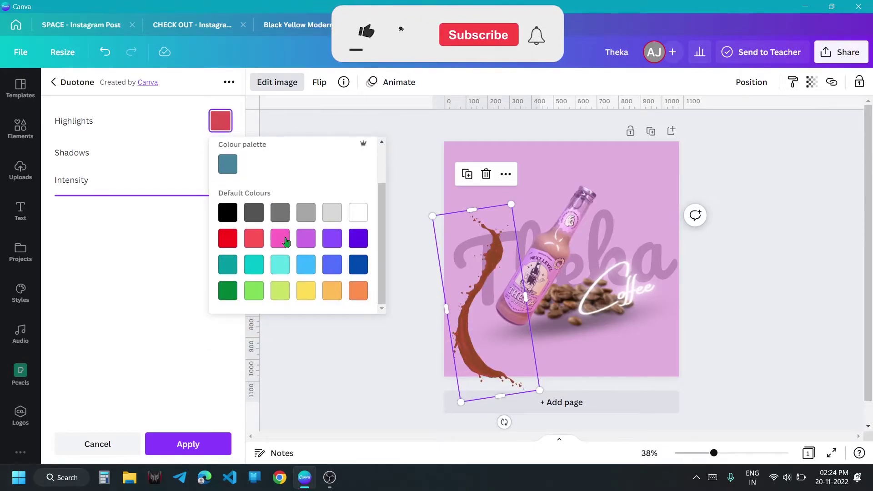
pyautogui.scroll(2, 286, 241)
pyautogui.click(227, 171)
pyautogui.click(262, 219)
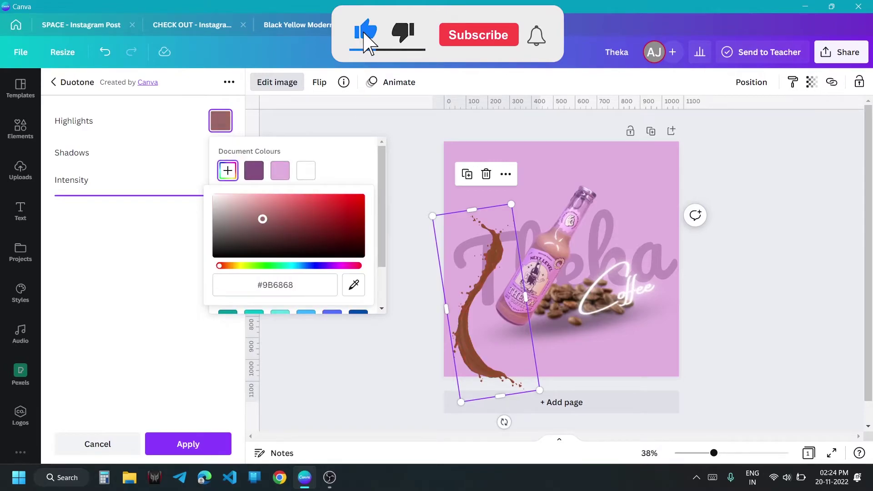
pyautogui.moveTo(262, 219); pyautogui.dragTo(243, 187)
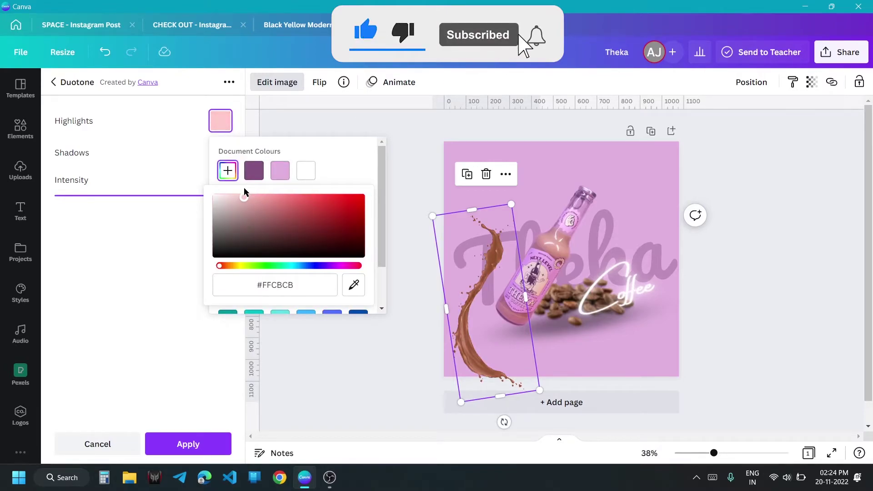
pyautogui.click(188, 358)
pyautogui.click(182, 444)
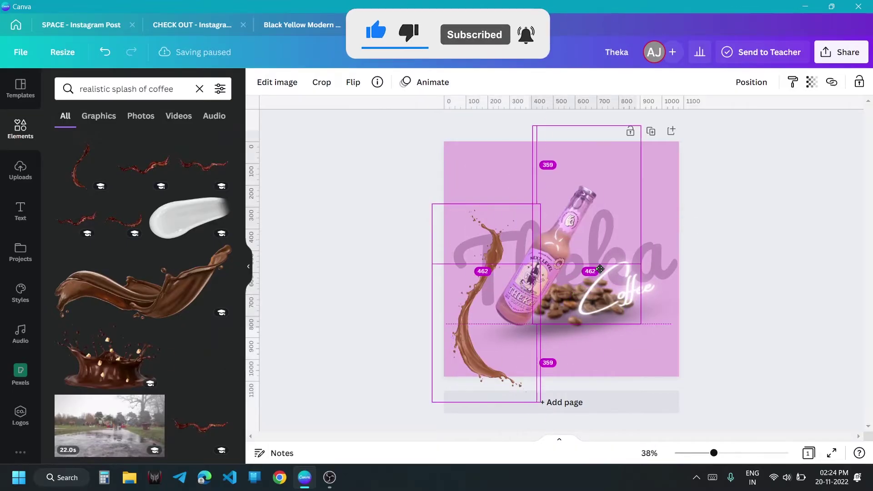
# Place a second coffee splash in the page's upper-right corner and flip it horizontally.
pyautogui.moveTo(600, 269); pyautogui.dragTo(666, 200)
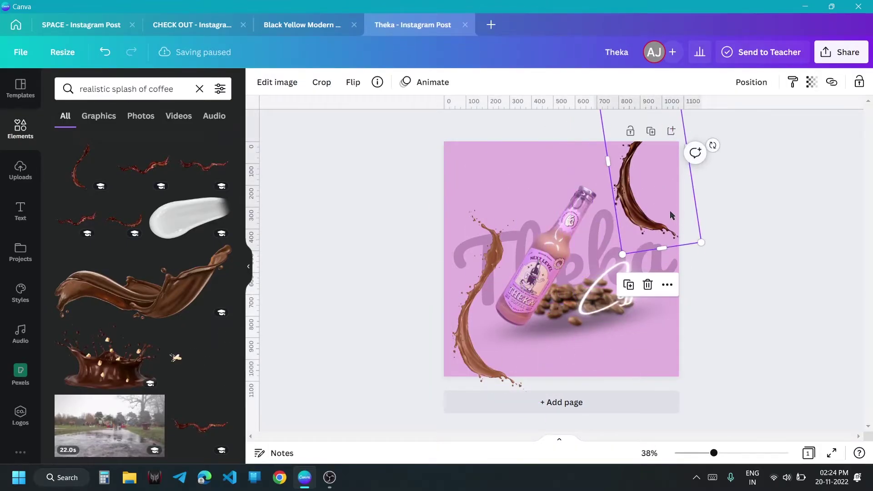
pyautogui.click(349, 82)
pyautogui.click(371, 112)
# Recolour the upper-right splash with the same brown Duotone effect and tilt it further counter-clockwise.
pyautogui.click(277, 82)
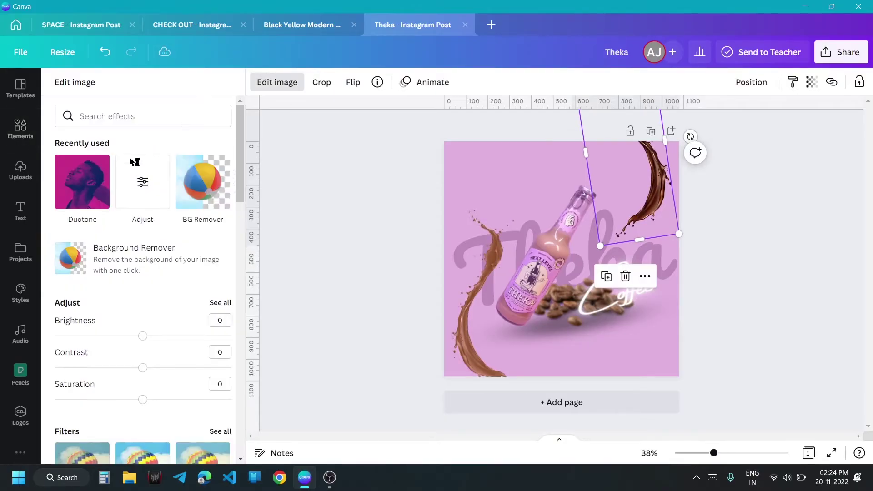
pyautogui.click(78, 172)
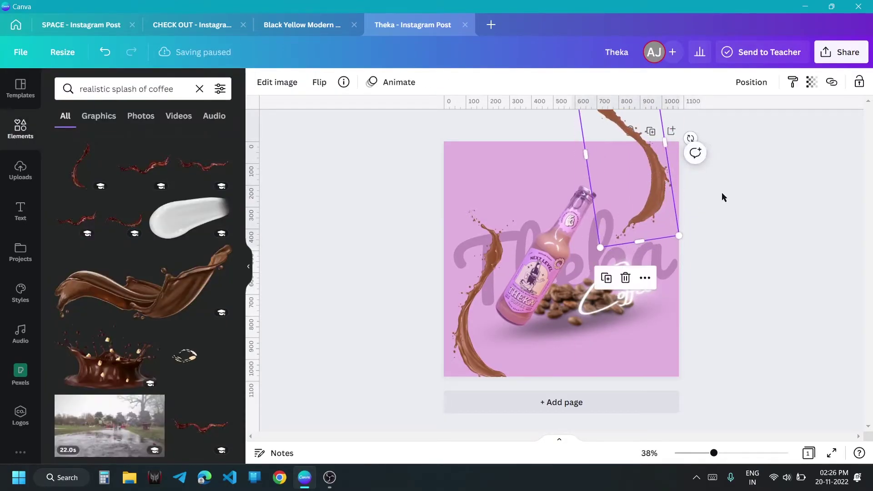
pyautogui.moveTo(691, 138); pyautogui.dragTo(669, 120)
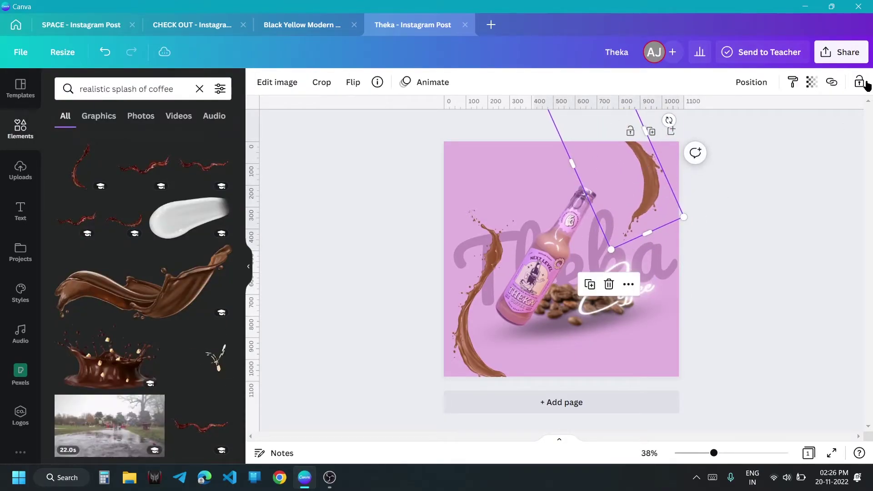
# Set the transparency of both coffee splashes together to about 69.
pyautogui.keyDown('shift'); pyautogui.click(475, 296); pyautogui.keyUp('shift')
pyautogui.click(829, 83)
pyautogui.moveTo(827, 128); pyautogui.dragTo(792, 127)
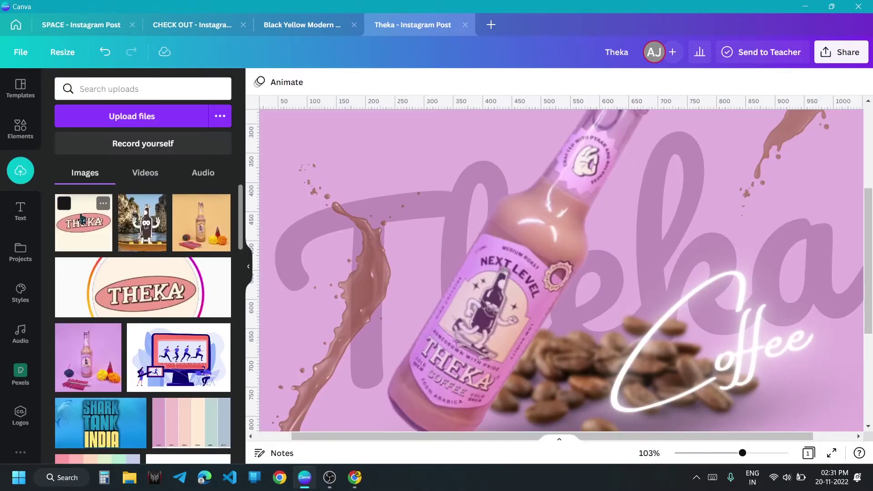
# Insert the uploaded oval THEKA logo and remove its cream background.
pyautogui.click(83, 222)
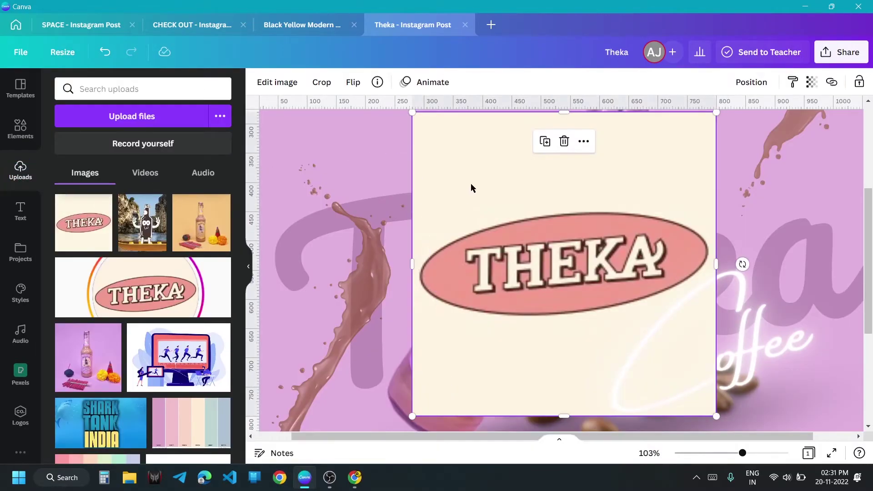
pyautogui.click(282, 82)
pyautogui.click(143, 182)
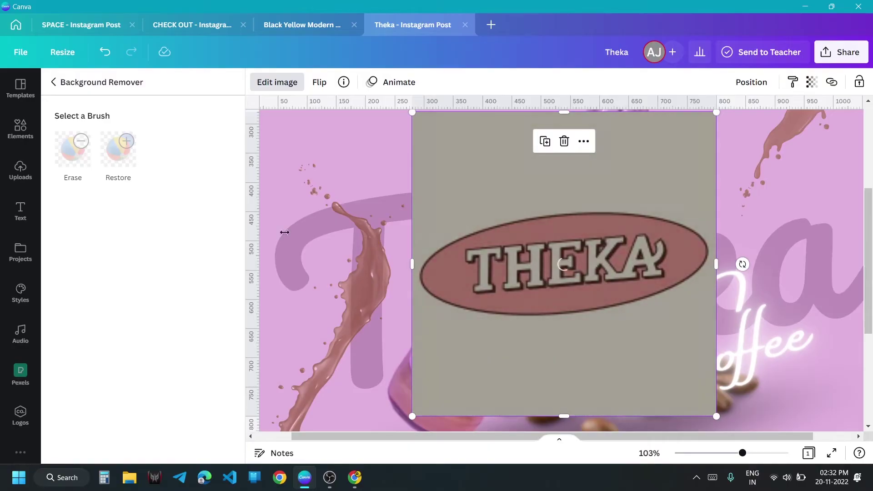
pyautogui.scroll(-5, 722, 298)
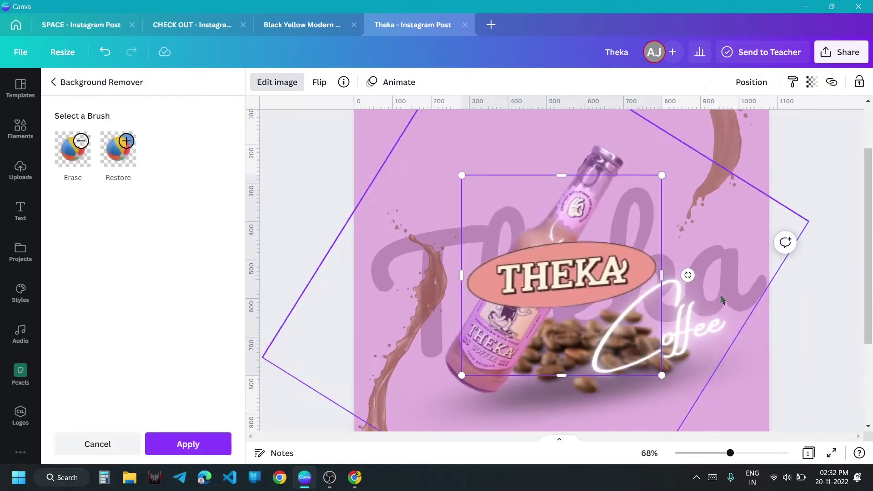
pyautogui.click(721, 297)
# Shrink the THEKA logo and place it in the page's upper-left corner.
pyautogui.moveTo(565, 264); pyautogui.dragTo(511, 182)
pyautogui.moveTo(558, 228); pyautogui.dragTo(522, 193)
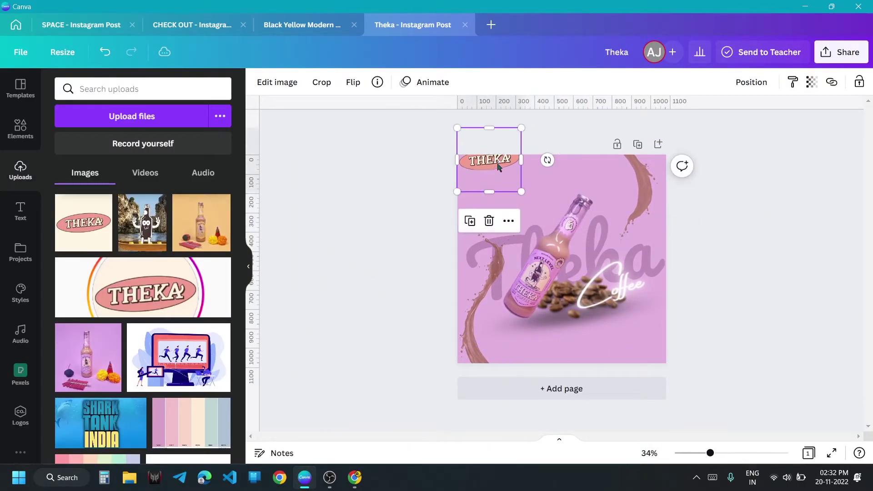
pyautogui.moveTo(486, 167); pyautogui.dragTo(492, 182)
# Add a Glow shadow to the THEKA logo with size 13, transparency 100 and blur 0.
pyautogui.click(273, 82)
pyautogui.click(163, 193)
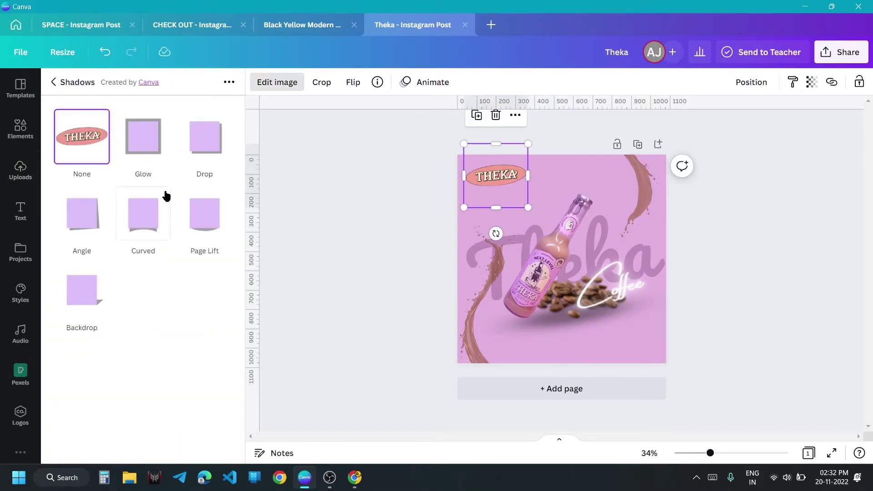
pyautogui.click(146, 147)
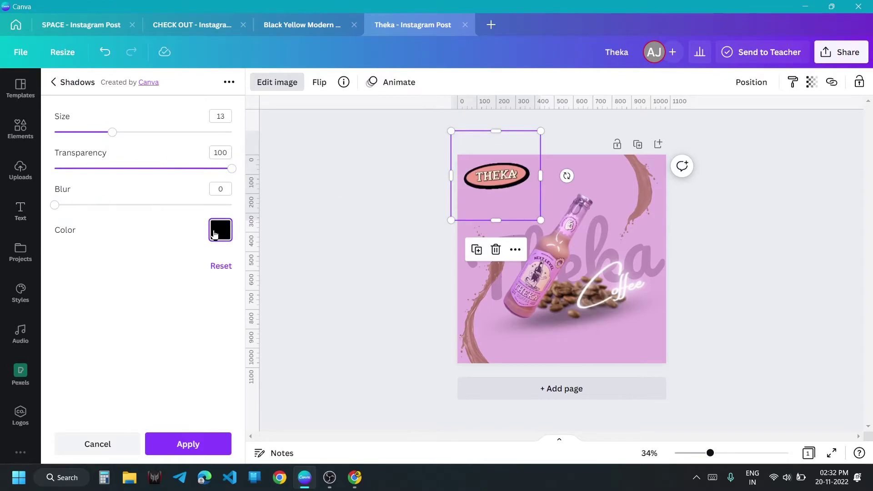
# Set the THEKA logo's shadow colour to the cream #FAF2E1 sampled from the logo's lettering.
pyautogui.click(214, 234)
pyautogui.click(229, 282)
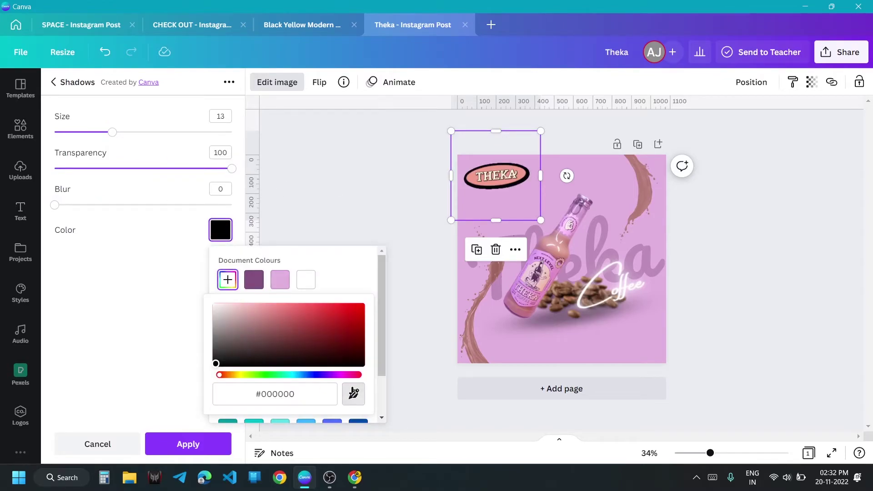
pyautogui.click(353, 392)
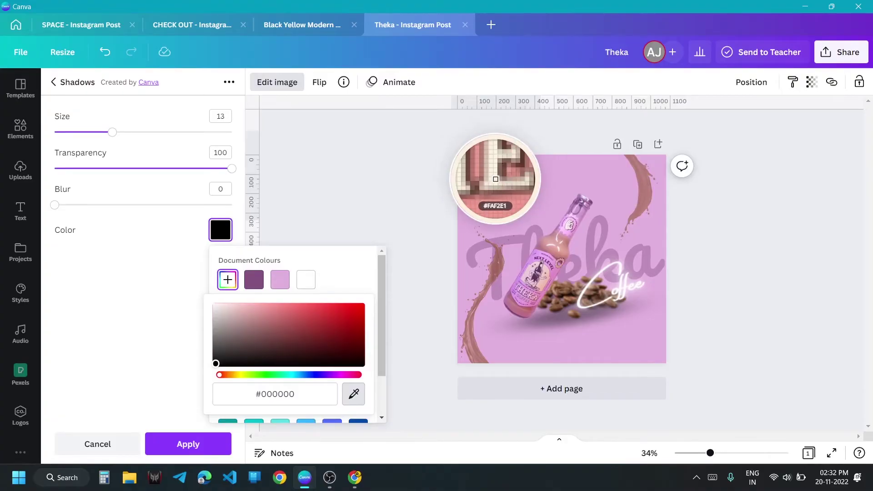
pyautogui.click(496, 179)
pyautogui.click(777, 305)
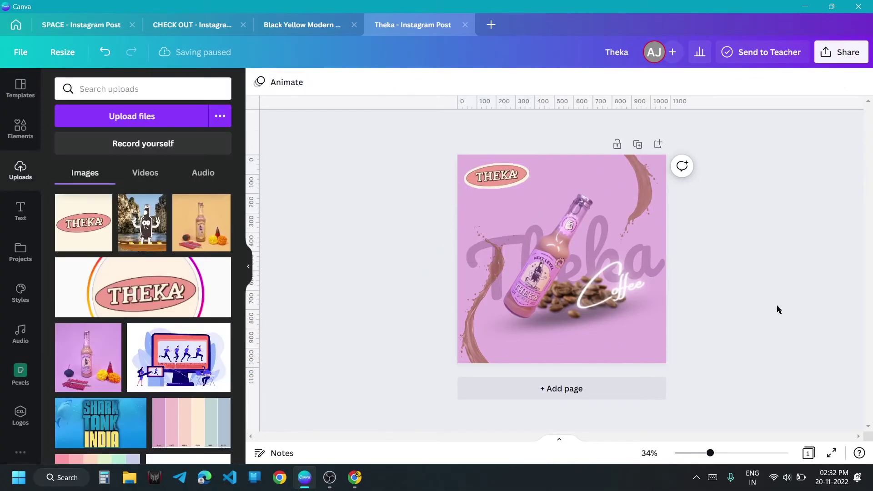
# Search the elements for "pill" and insert the plain white pill shape.
pyautogui.click(21, 130)
pyautogui.click(154, 87)
pyautogui.hotkey('ctrl', 'a')
pyautogui.press('BackSpace')
pyautogui.write('pill')
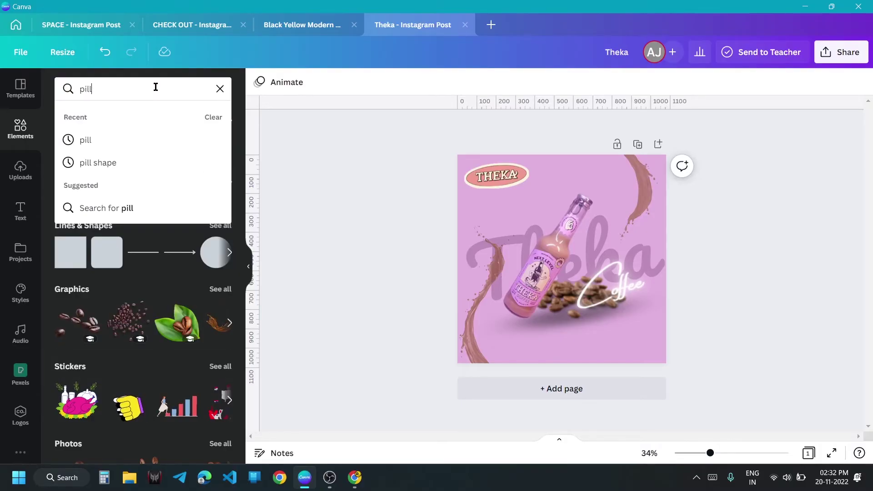
pyautogui.press('Return')
pyautogui.click(76, 250)
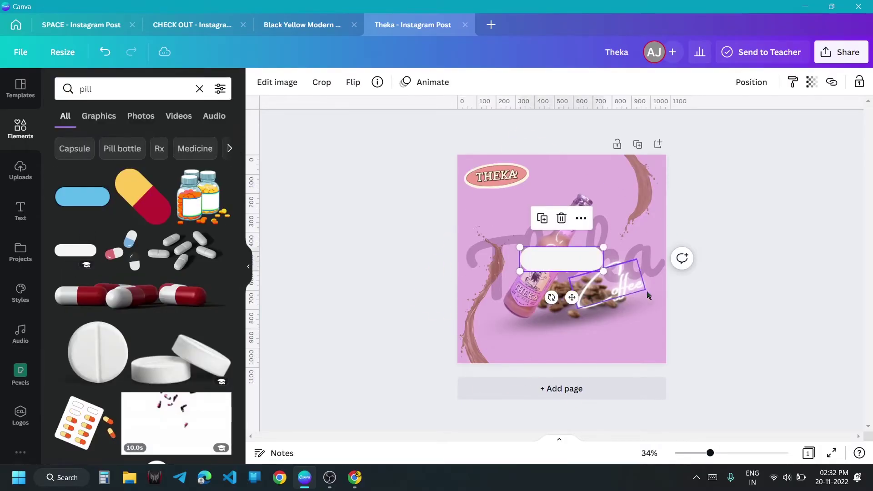
# Move the white pill shape to the page's lower-right corner and shrink it slightly.
pyautogui.moveTo(571, 297); pyautogui.dragTo(626, 375)
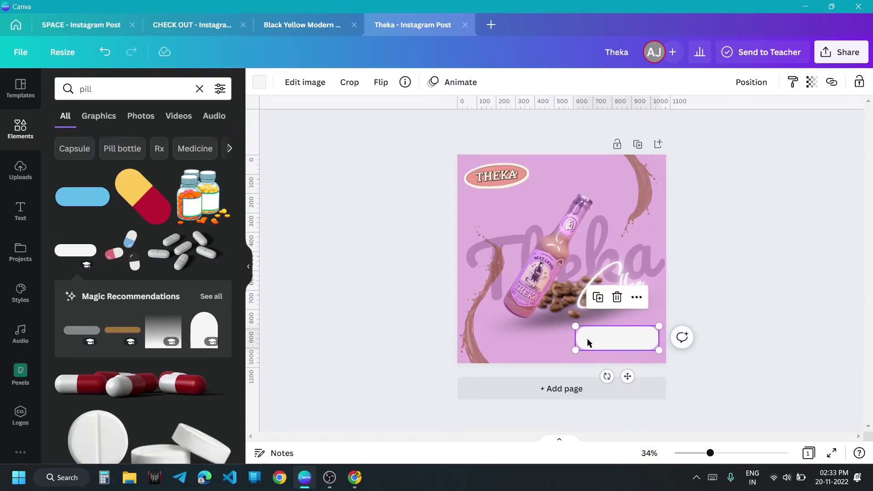
pyautogui.moveTo(575, 326); pyautogui.dragTo(587, 329)
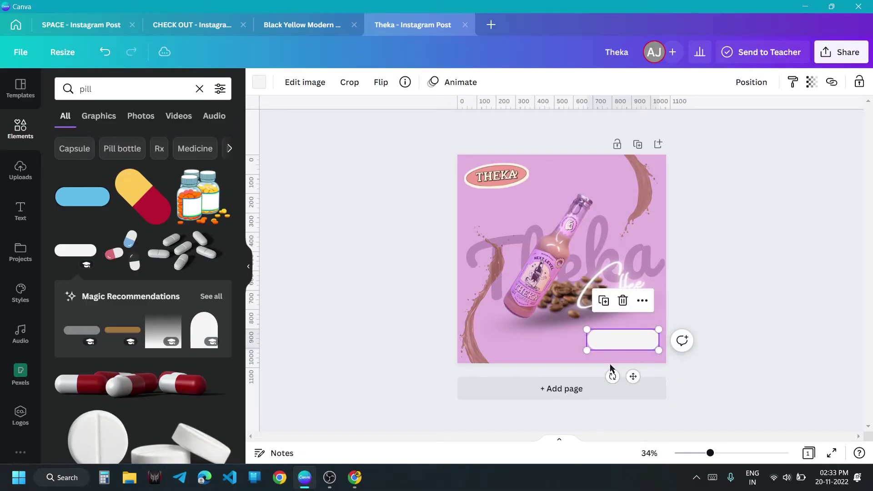
pyautogui.click(700, 365)
# Search the elements for "instagram", insert the black Instagram icon, and shrink it to fit at the right end of the white pill.
pyautogui.scroll(3, 700, 365)
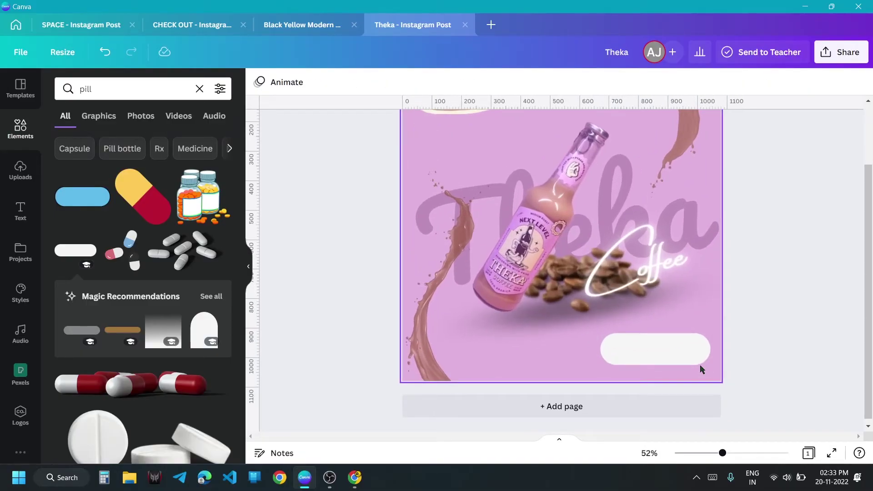
pyautogui.doubleClick(113, 93)
pyautogui.write('instagram')
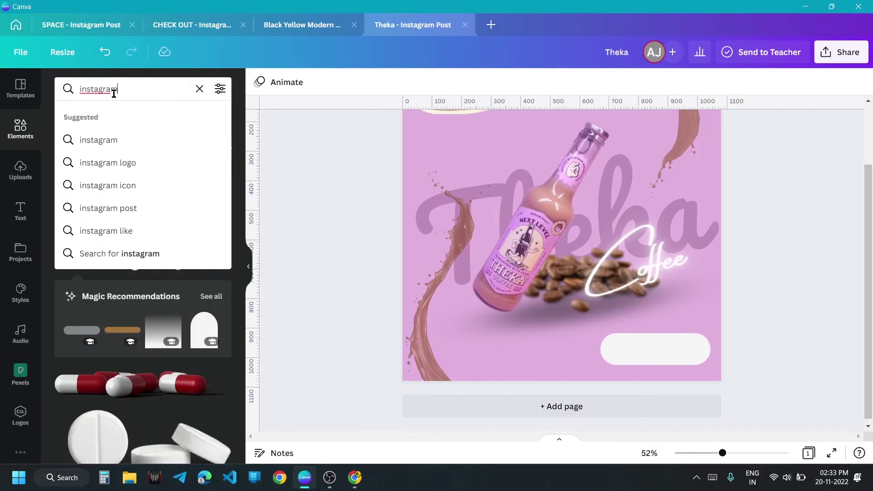
pyautogui.press('Return')
pyautogui.click(203, 197)
pyautogui.moveTo(625, 286); pyautogui.dragTo(531, 191)
pyautogui.moveTo(524, 217); pyautogui.dragTo(702, 394)
pyautogui.moveTo(710, 366)
pyautogui.mouseDown()
pyautogui.moveTo(694, 350)
pyautogui.moveTo(702, 357)
pyautogui.mouseUp()
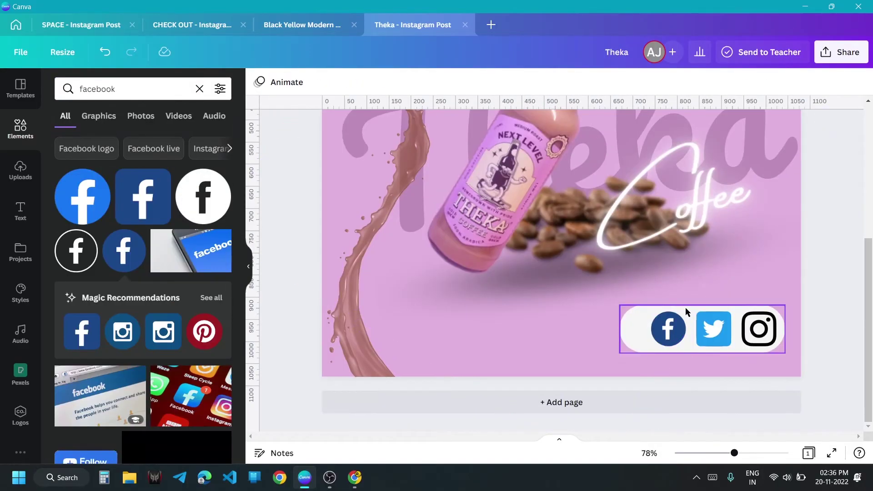
# Recolour the Facebook, Twitter and Instagram icons on the white pill to the dark purple used in the design.
pyautogui.click(668, 329)
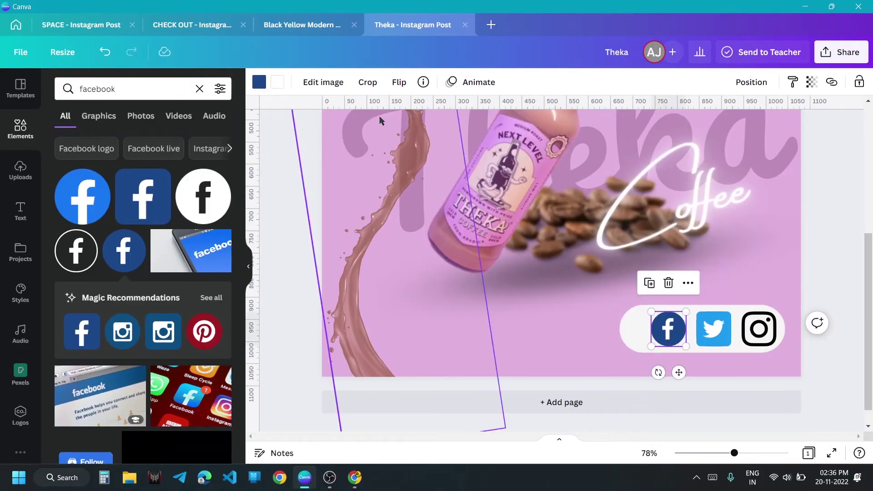
pyautogui.click(259, 82)
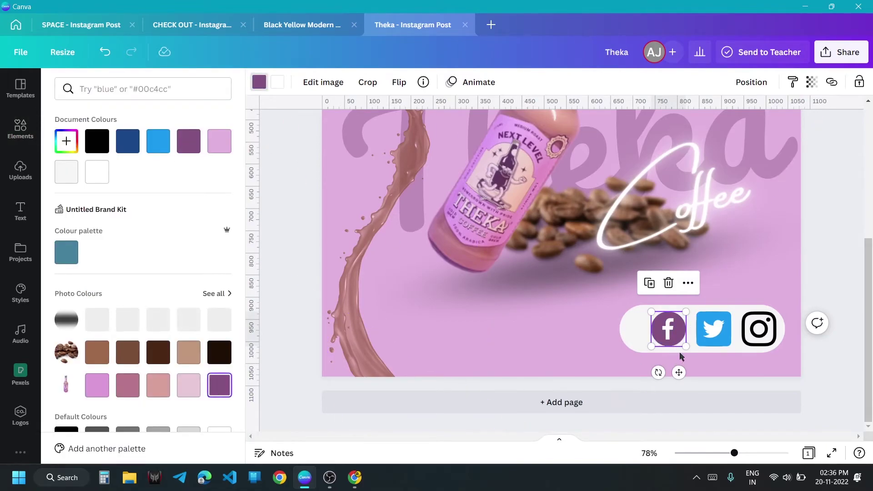
pyautogui.press('Tab')
pyautogui.click(192, 147)
pyautogui.press('Tab')
pyautogui.click(192, 148)
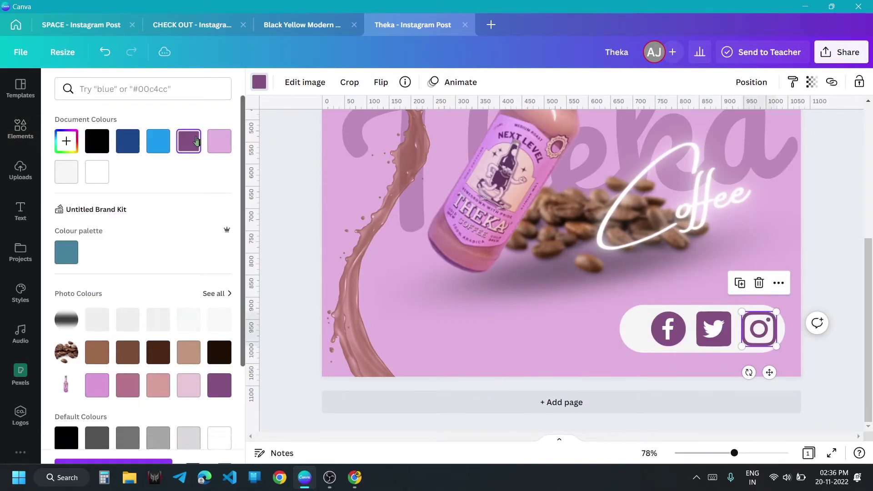
pyautogui.click(277, 247)
# Insert the uploaded bottle mascot picture, remove its background, and place it small at the left end of the social icon pill.
pyautogui.click(21, 169)
pyautogui.click(144, 223)
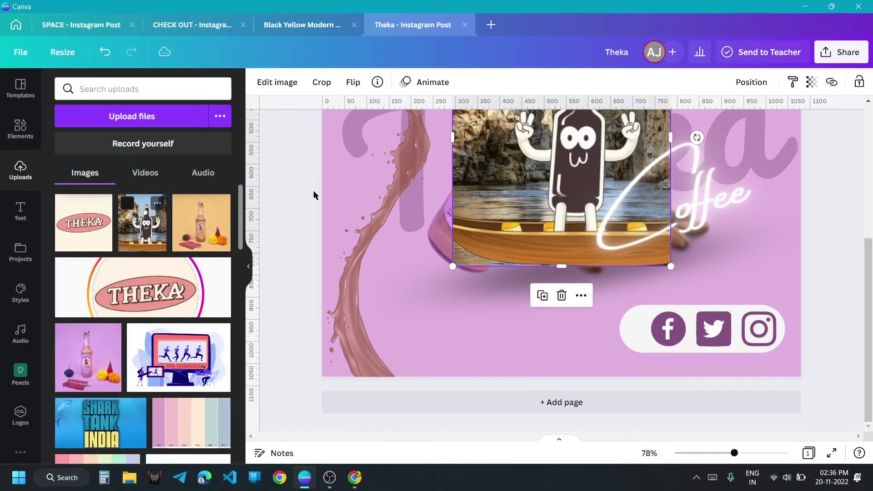
pyautogui.click(284, 87)
pyautogui.click(154, 197)
pyautogui.click(156, 199)
pyautogui.moveTo(567, 192); pyautogui.dragTo(614, 348)
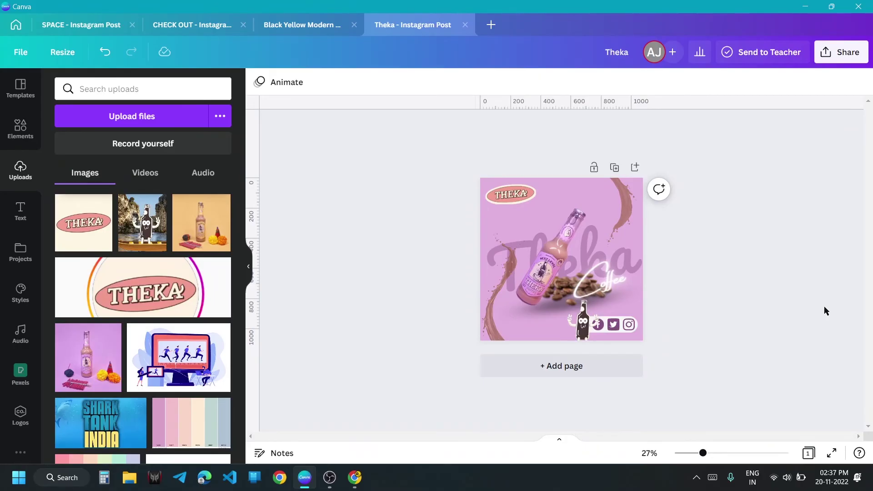
# Apply the Scrapbook element animation to all elements on the page.
pyautogui.hotkey('ctrl', 'a')
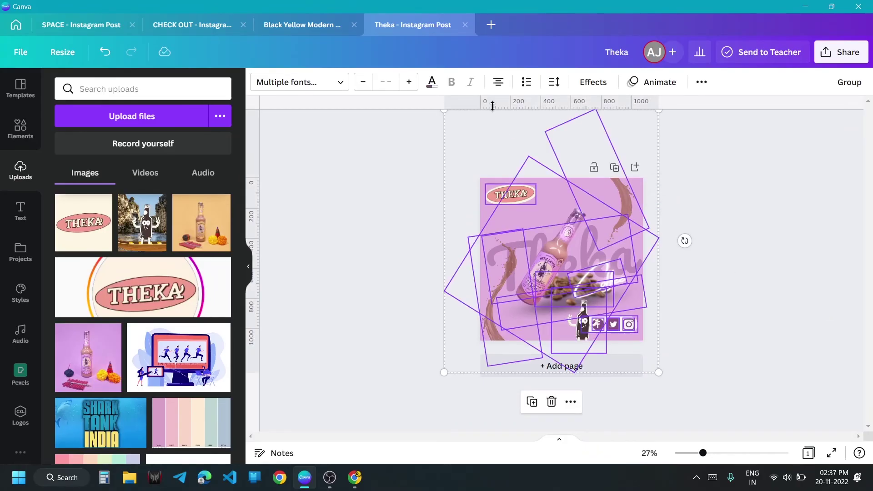
pyautogui.click(660, 82)
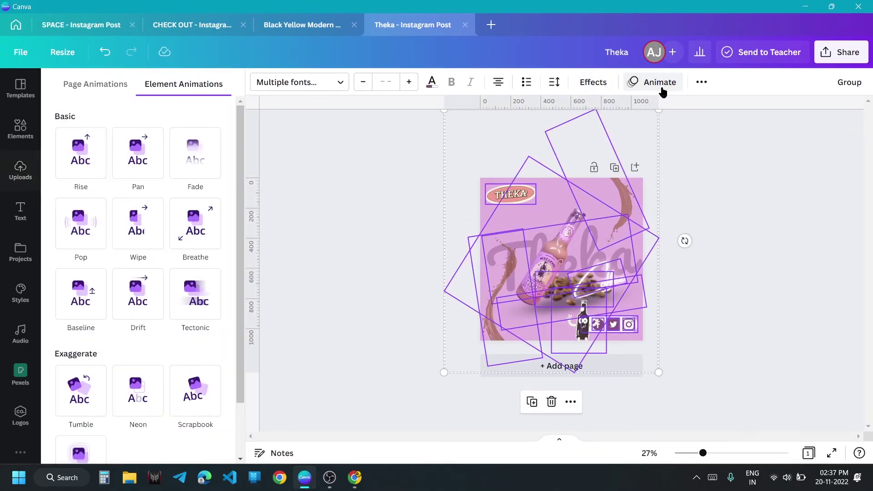
pyautogui.click(181, 397)
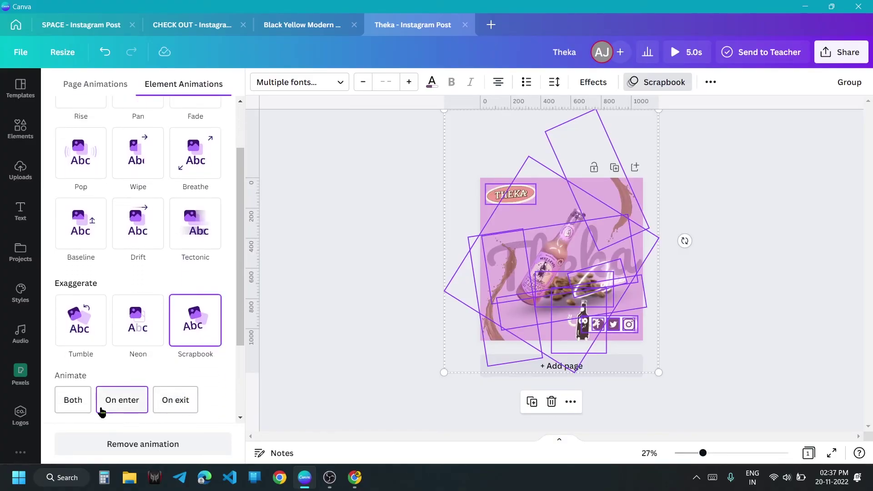
pyautogui.scroll(-1, 173, 362)
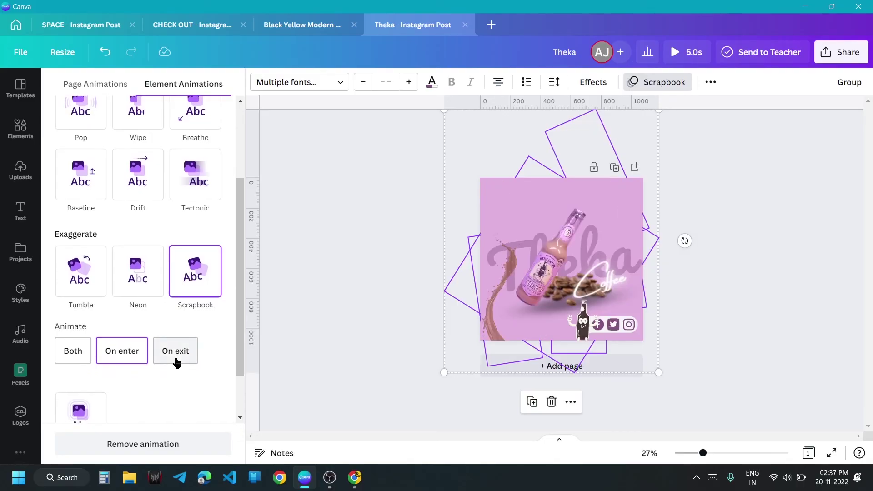